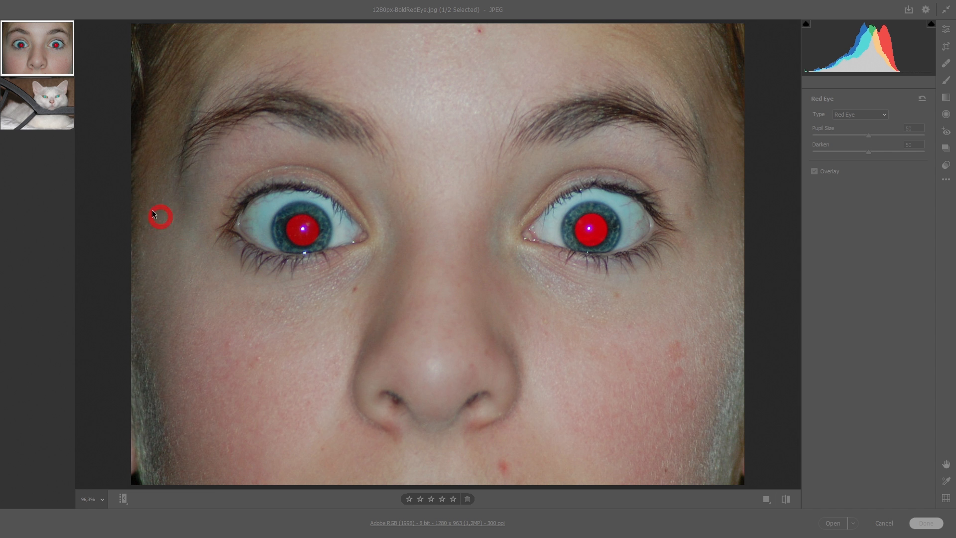
Examine the portrait and the cat photo, and check which eye correction types the Red Eye tool offers.
click(61, 125)
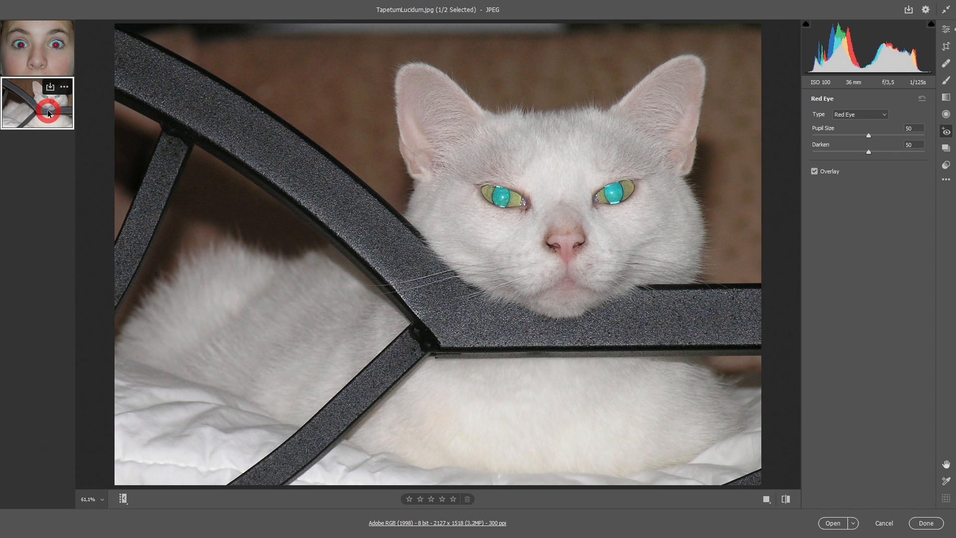
click(57, 50)
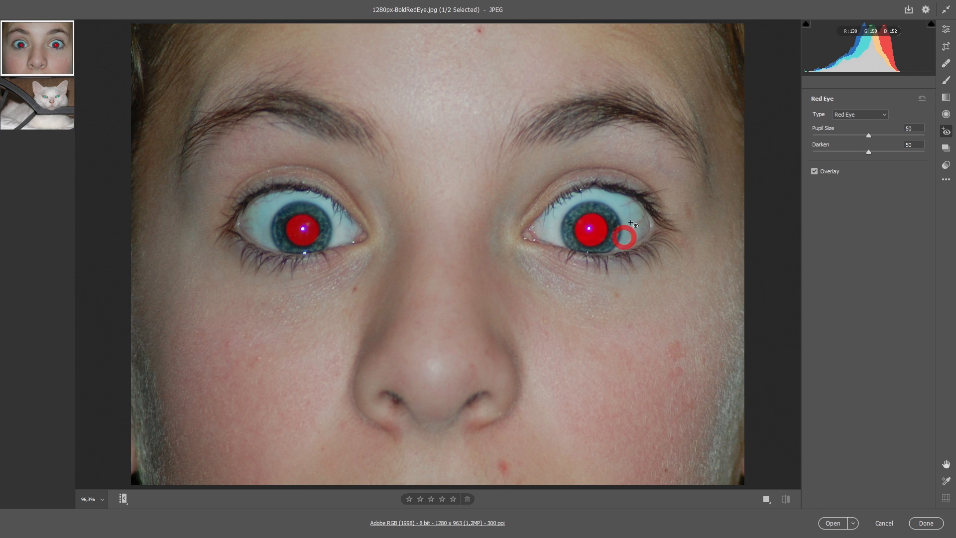
click(886, 115)
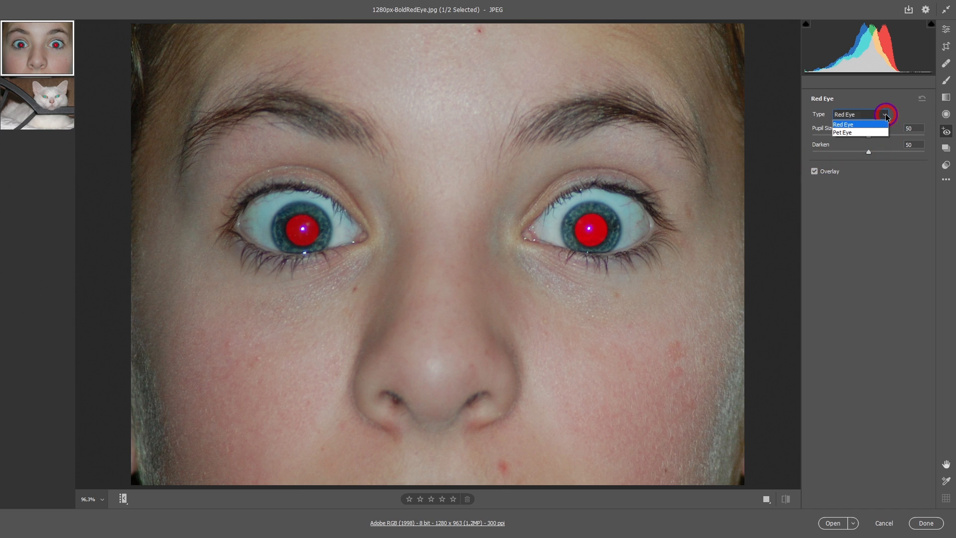
click(864, 133)
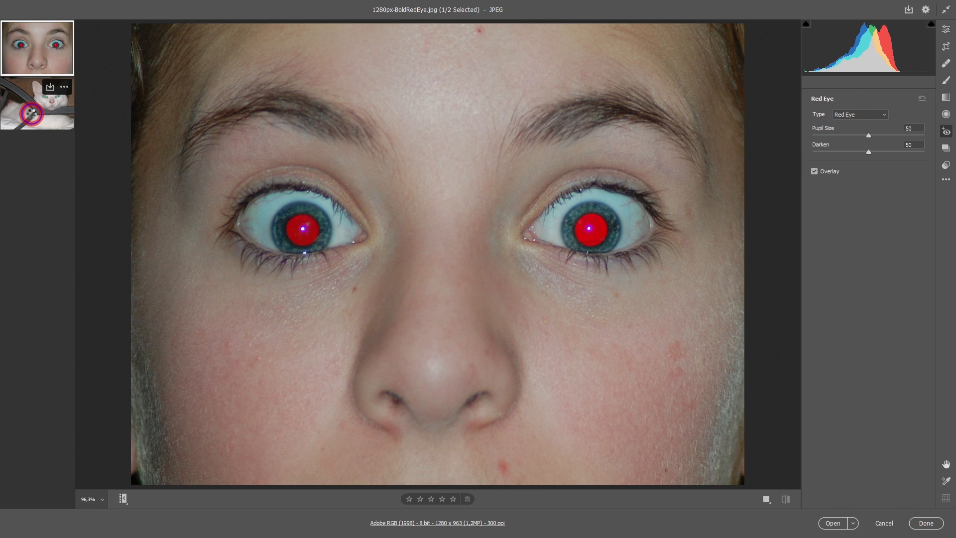
click(32, 113)
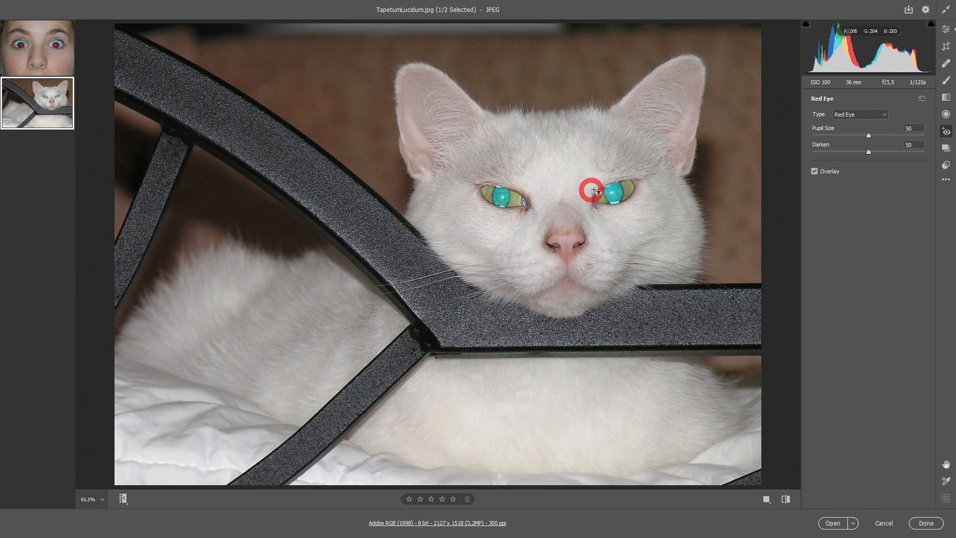
Apply the Red Eye correction around both eyes in the portrait 1280px-BoldRedEye.jpg.
click(45, 47)
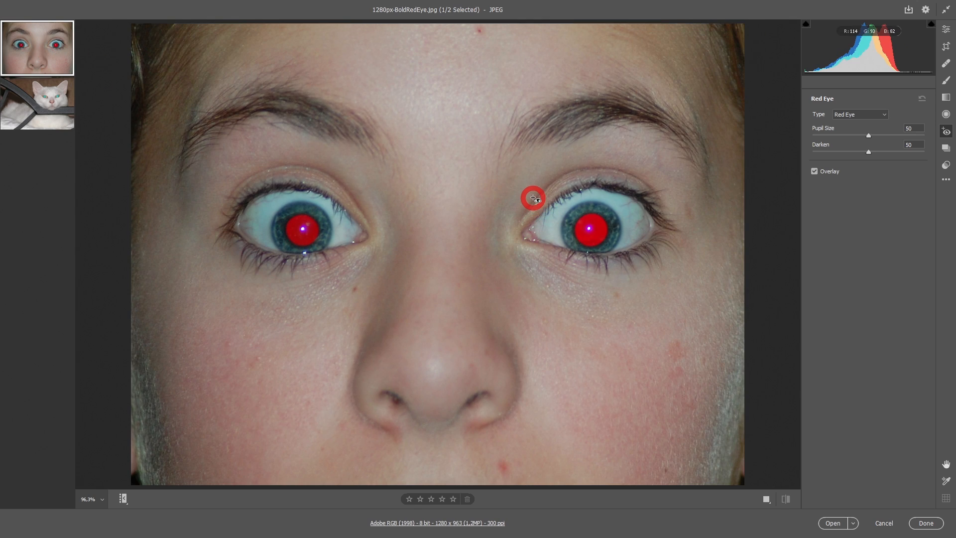
drag(524, 165, 667, 301)
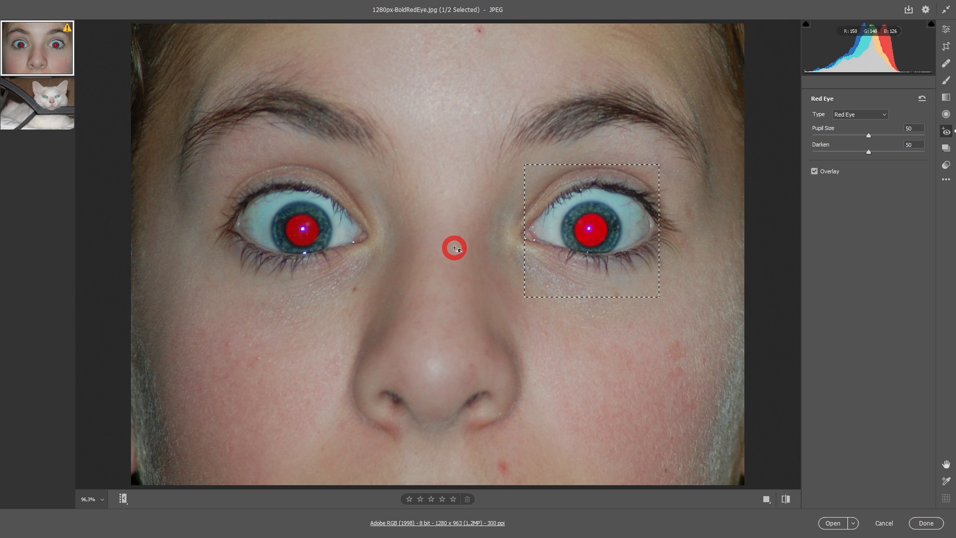
drag(238, 174, 353, 290)
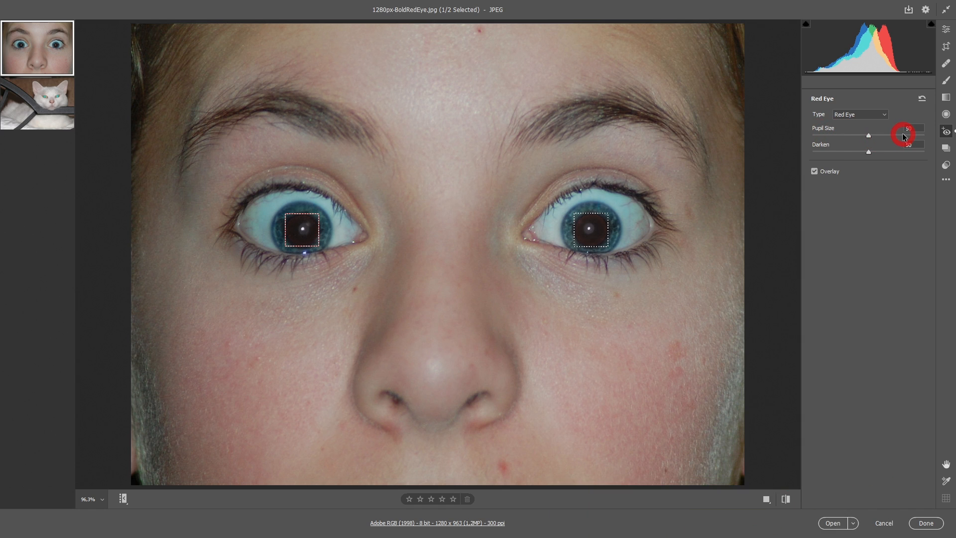
Try Pupil Size values of 0 and 100 on the correction of the portrait's left-hand eye.
key(space)
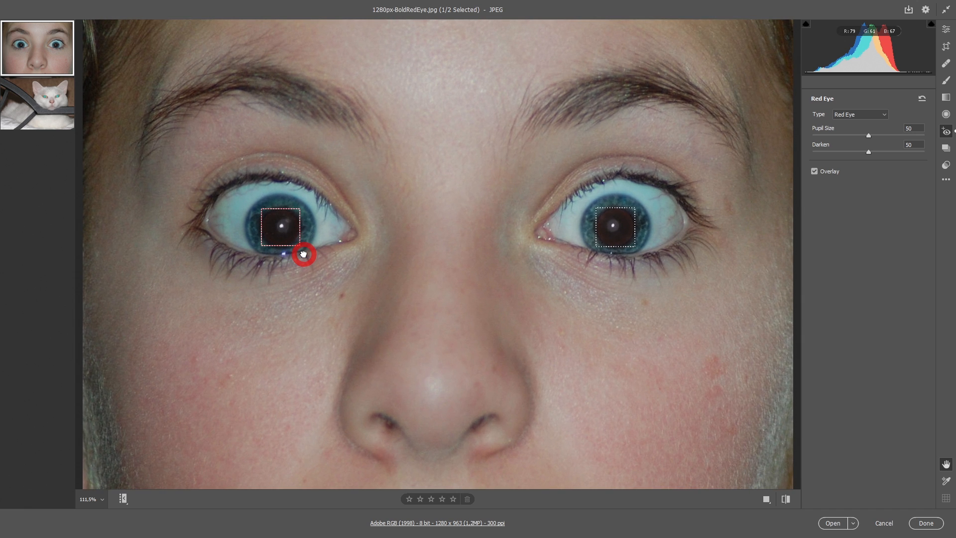
click(304, 255)
click(304, 254)
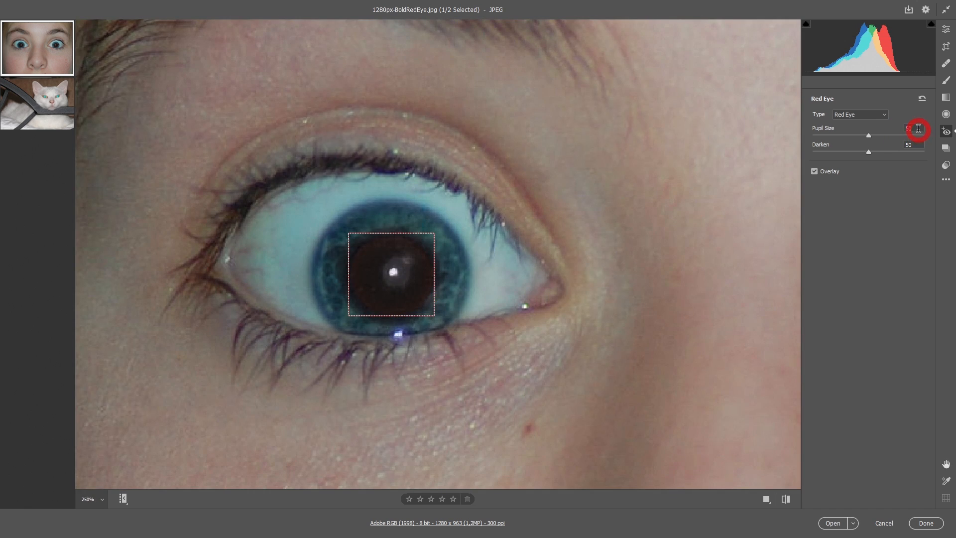
click(919, 129)
key(Tab)
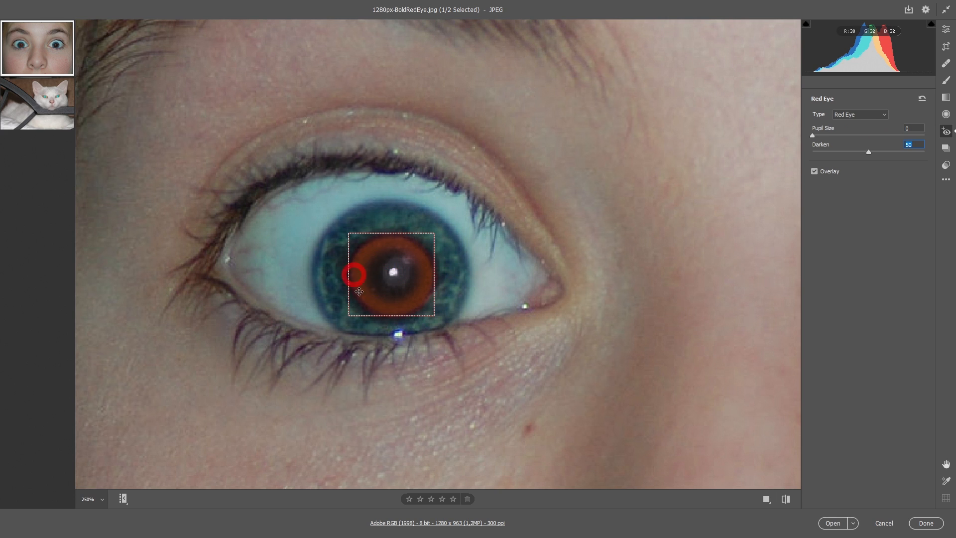
click(915, 128)
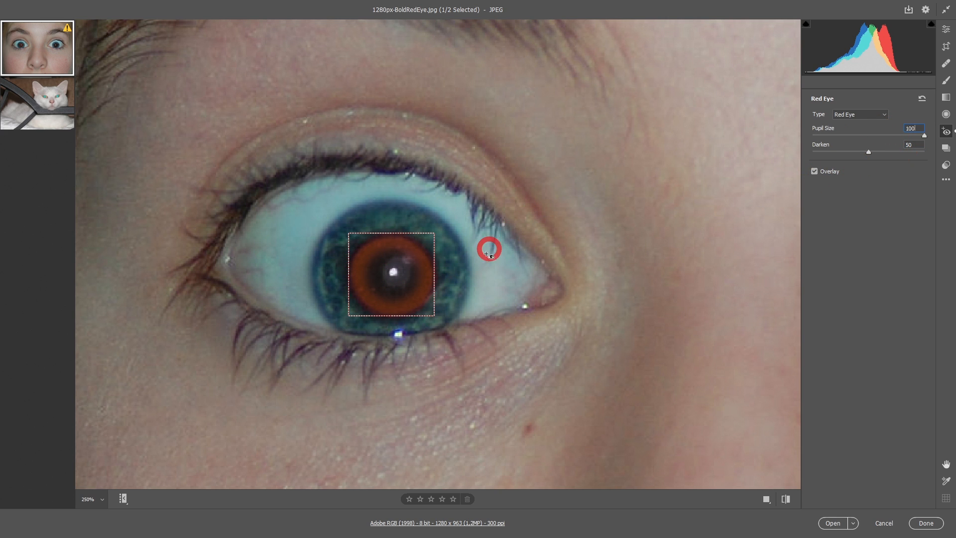
key(Tab)
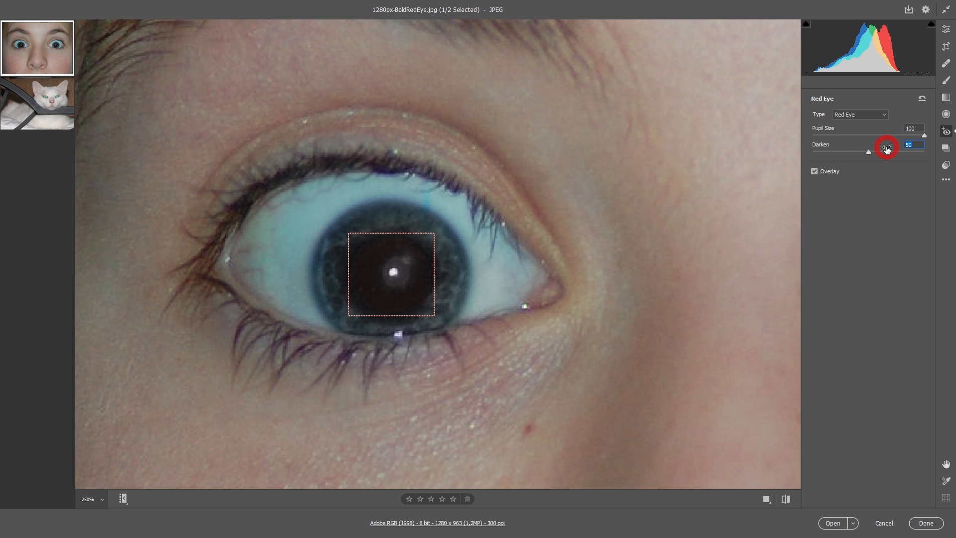
Try Darken values of 0 and 100 on the correction of the portrait's left-hand eye.
key(Return)
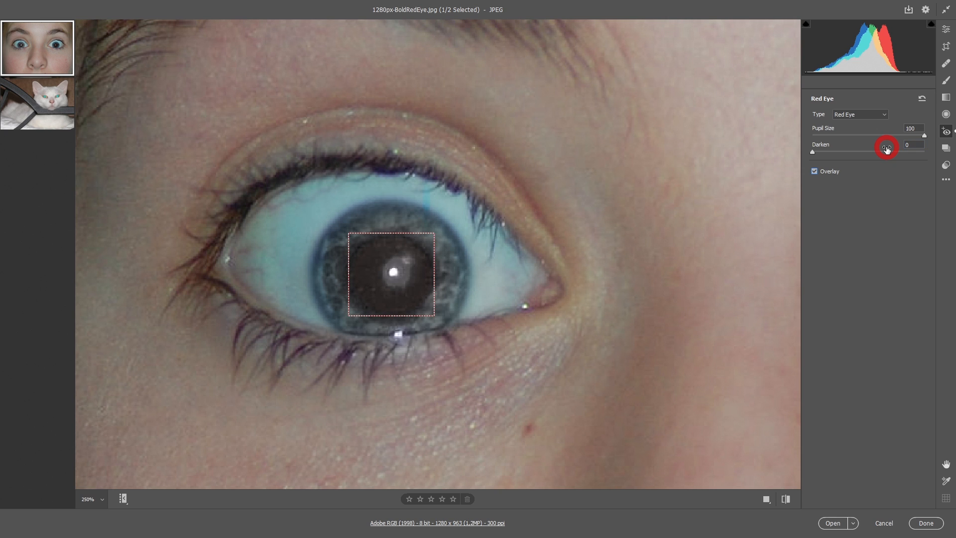
click(889, 145)
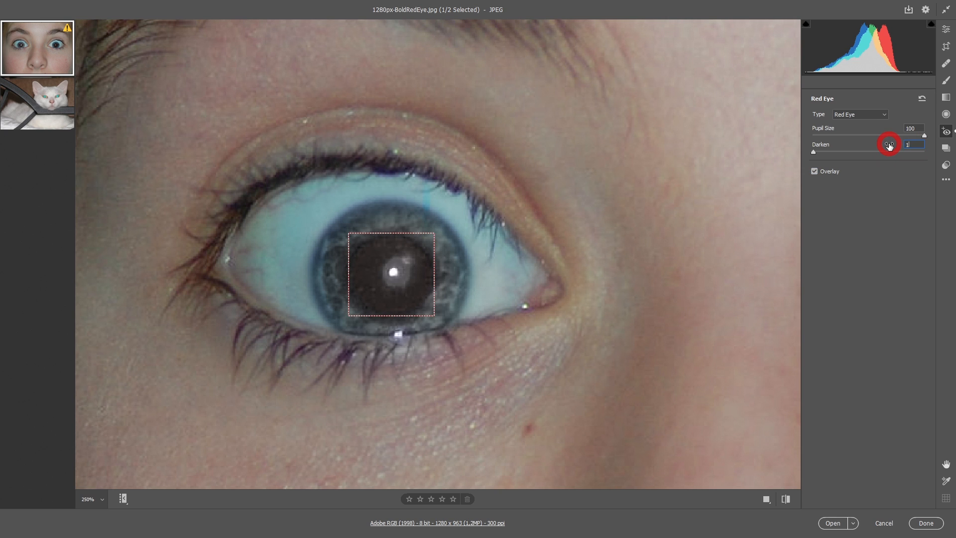
key(Return)
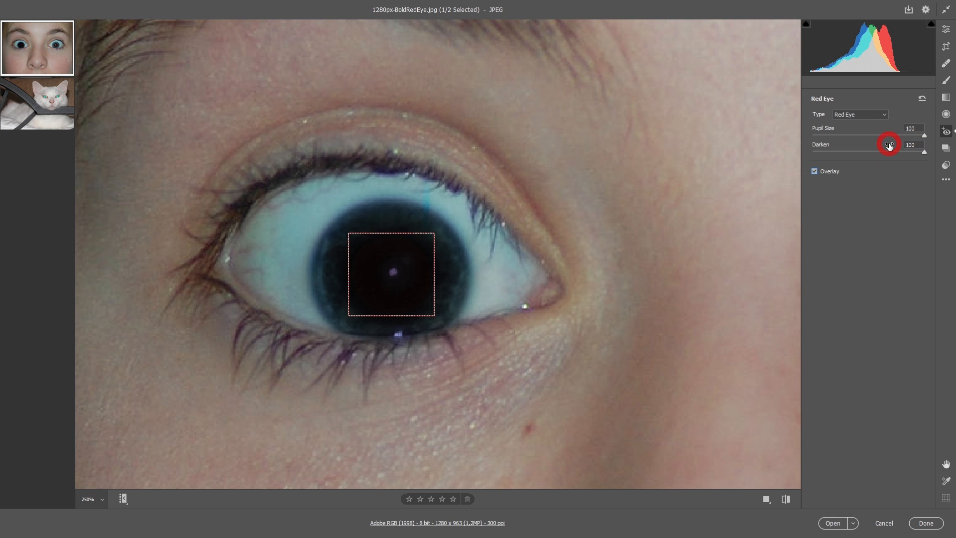
Set both Darken and Pupil Size to 50 for the left-hand eye's correction.
click(889, 145)
text(50)
key(Return)
click(892, 129)
text(50)
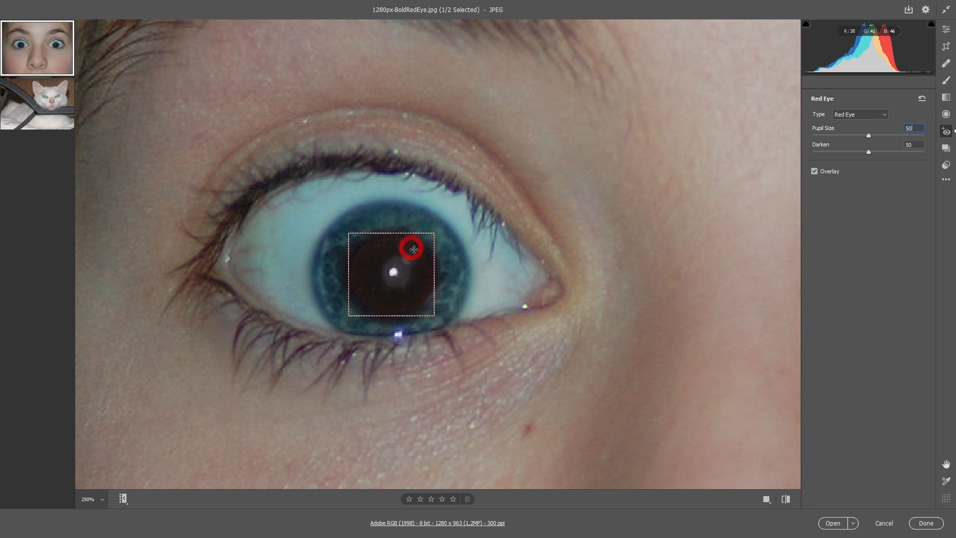
click(455, 269)
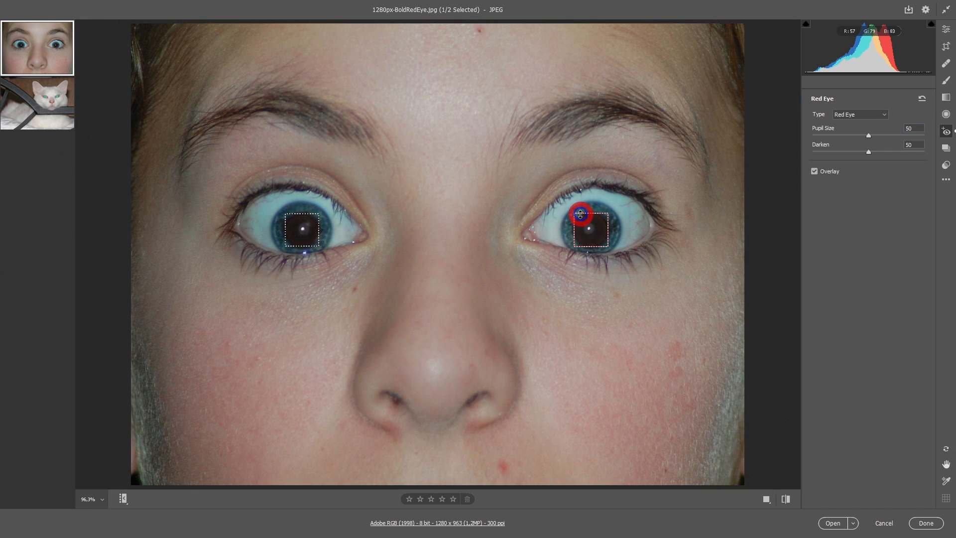
Enlarge the left-hand eye's correction box and move it so that it covers the whole iris.
key(shift)
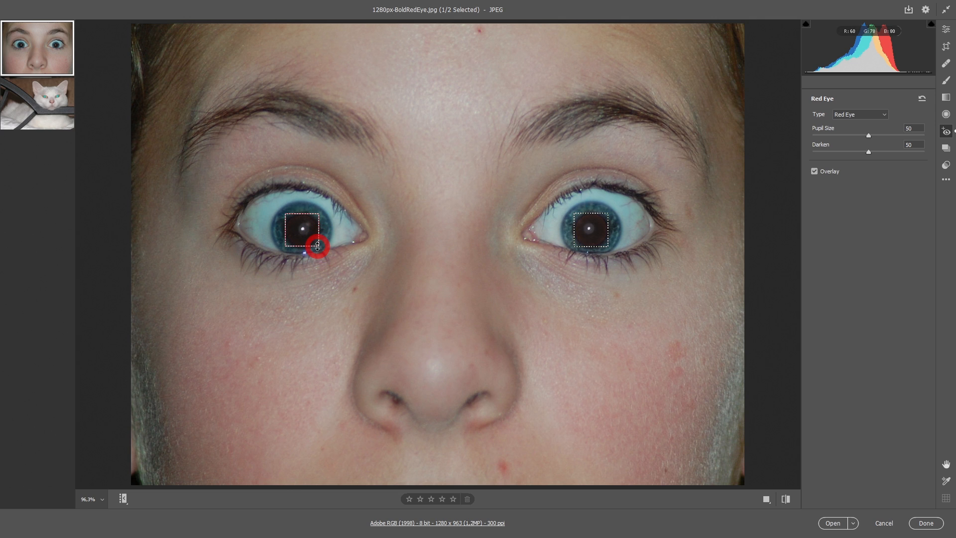
drag(319, 245, 346, 272)
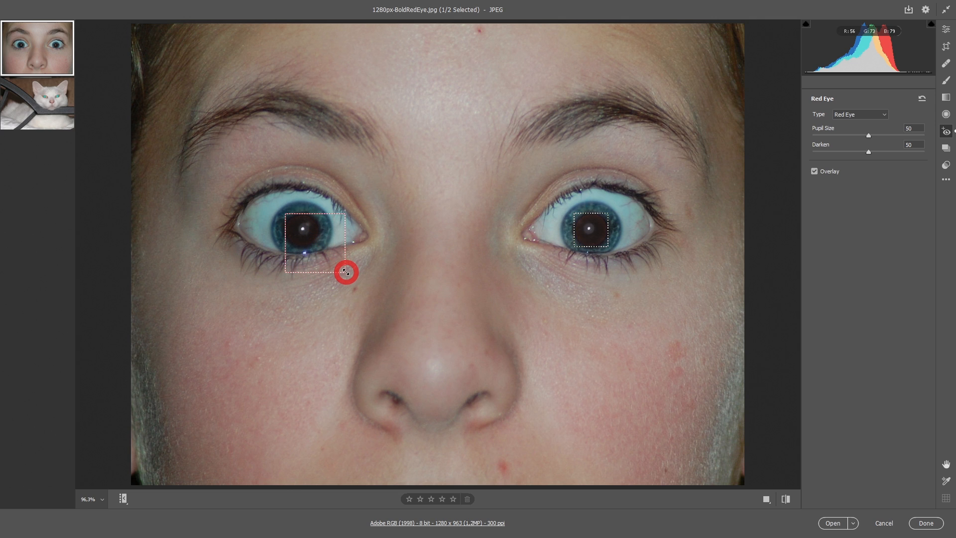
drag(327, 228, 312, 217)
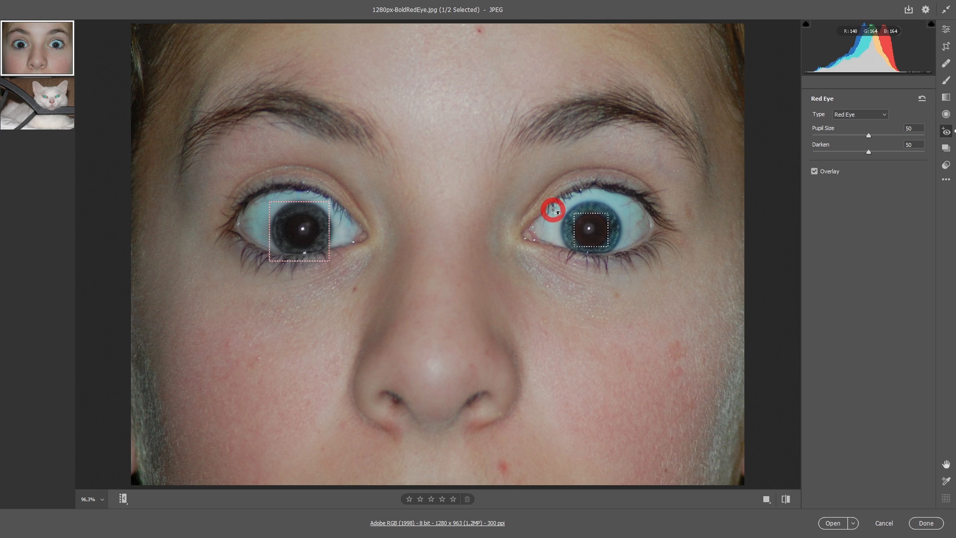
Hide the correction overlay and switch to the cat photo TapetumLucidum.jpg.
click(815, 172)
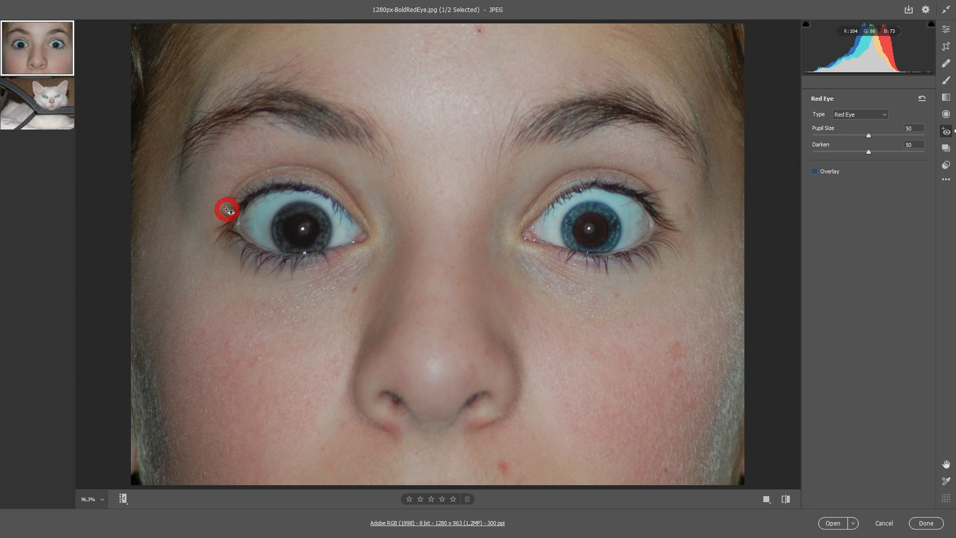
click(43, 97)
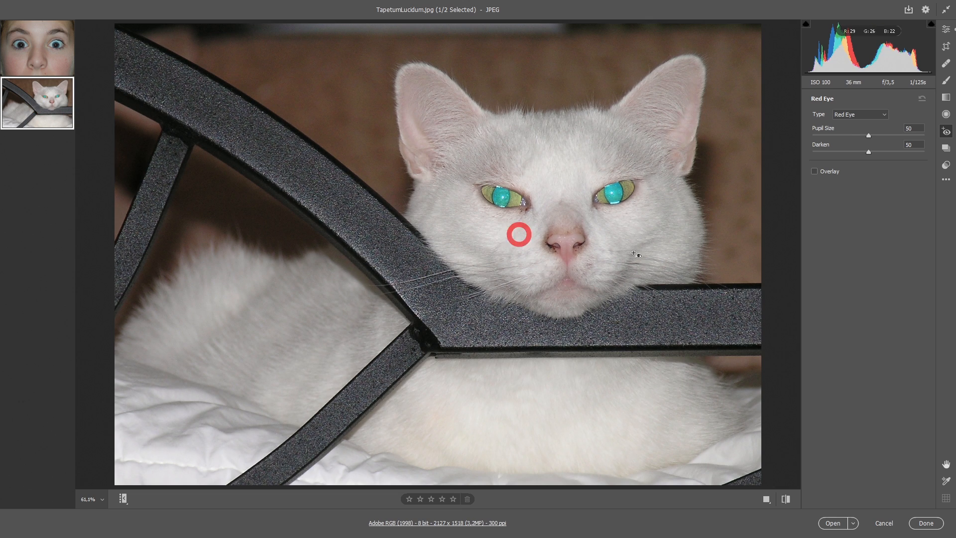
Try the Red Eye correction type on both of the cat's eyes.
click(884, 116)
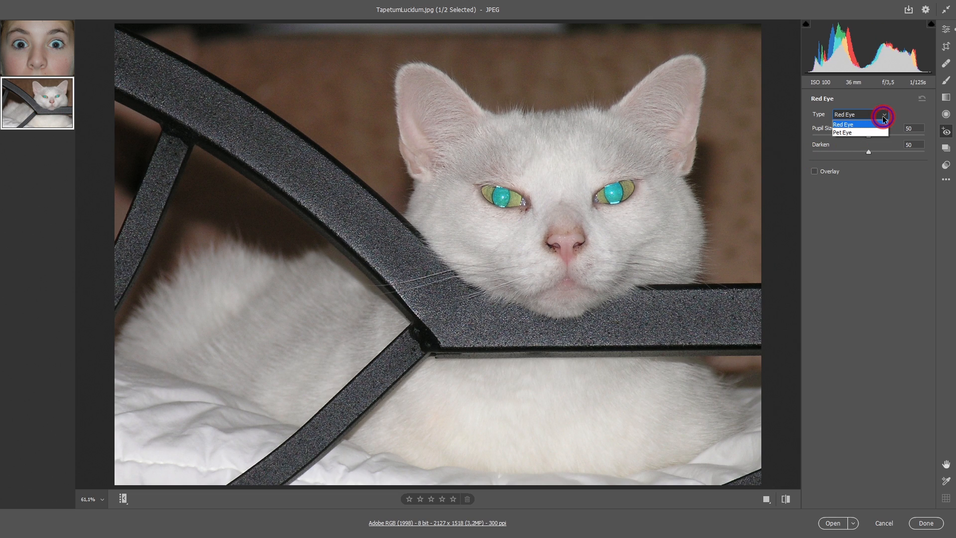
click(852, 124)
drag(587, 150, 661, 233)
drag(458, 155, 542, 237)
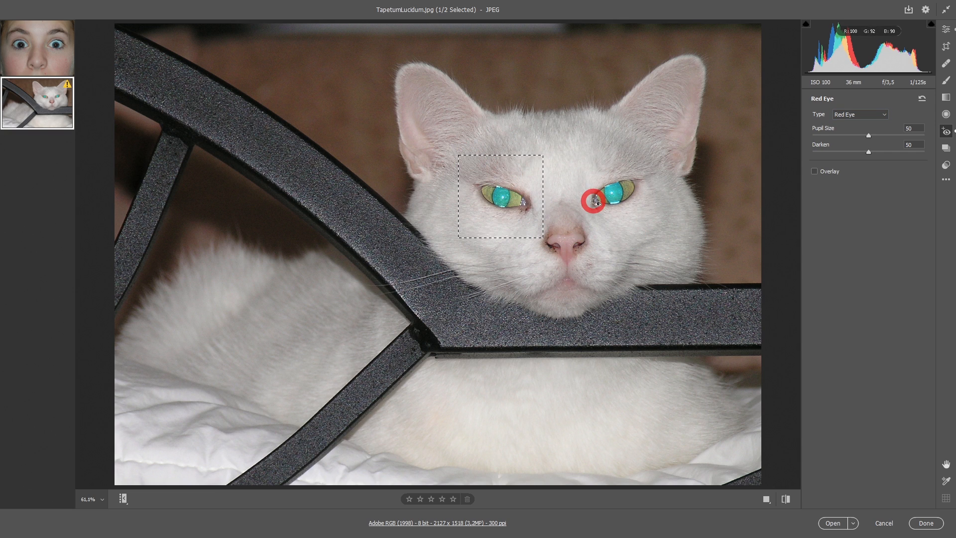
Change the correction type to Pet Eye and apply it around the cat's right-hand eye.
click(861, 115)
click(848, 130)
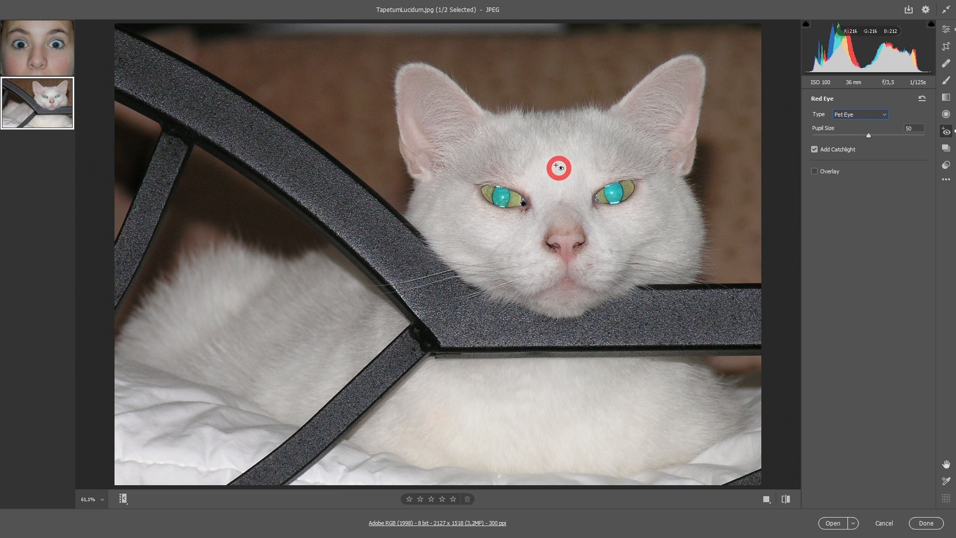
drag(585, 163, 645, 219)
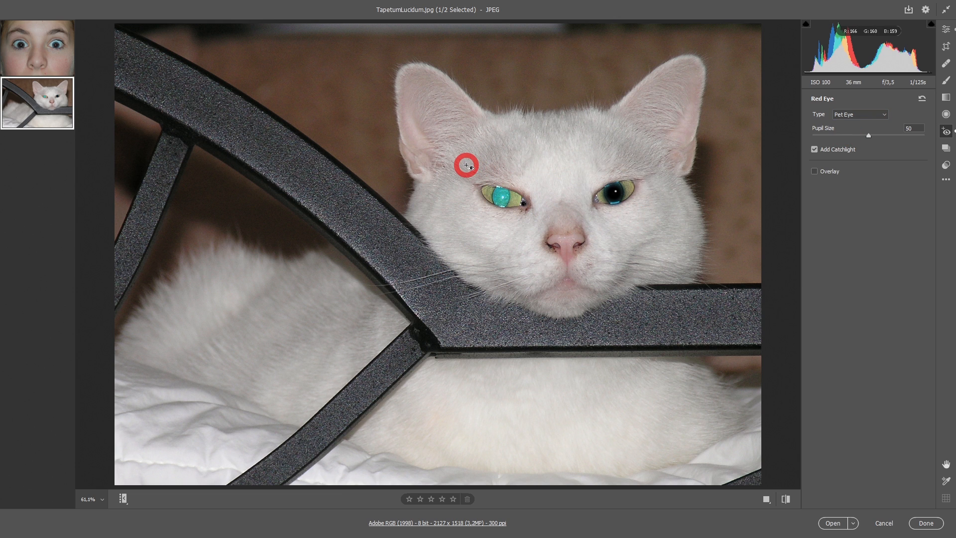
Try the Pet Eye correction on the cat's left-hand eye with differently sized selections.
key(space)
click(536, 216)
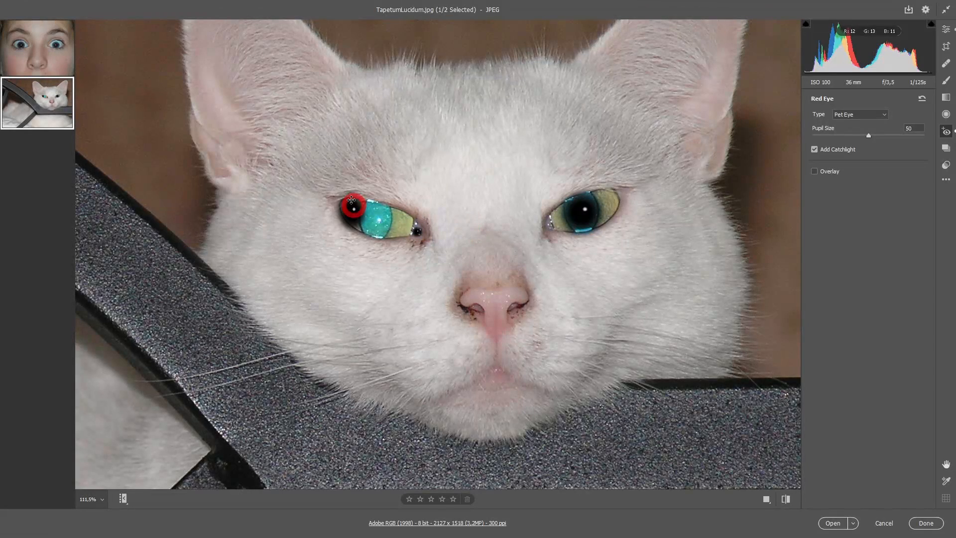
drag(349, 183, 402, 260)
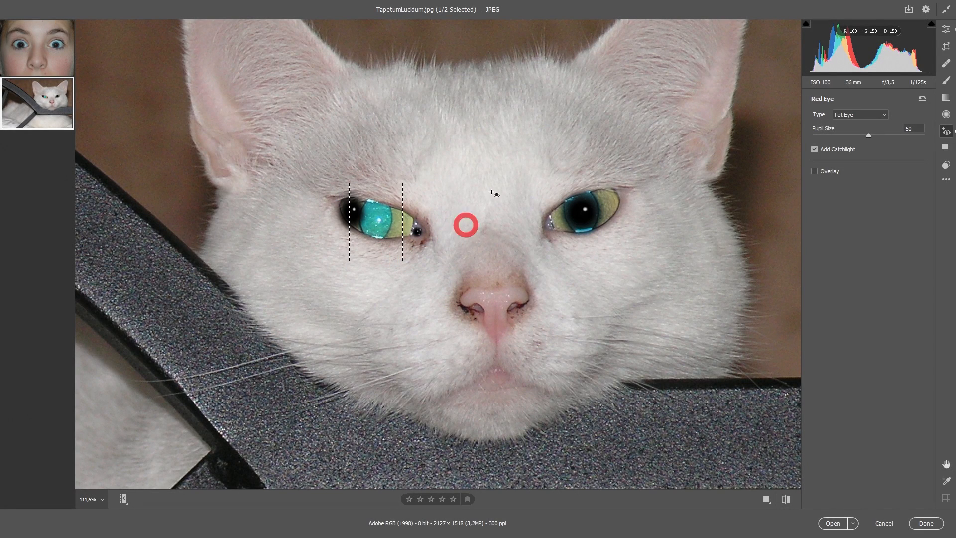
drag(318, 168, 417, 279)
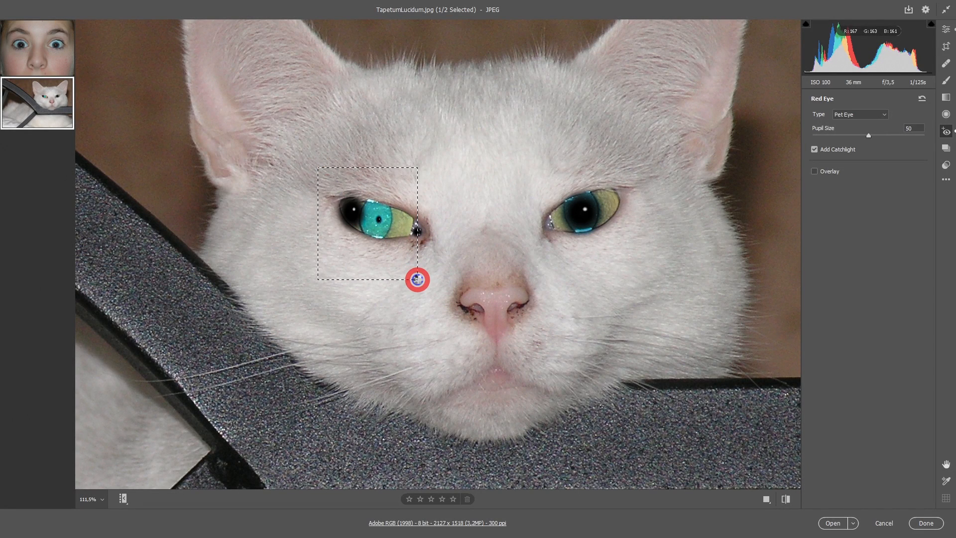
click(514, 229)
click(514, 229)
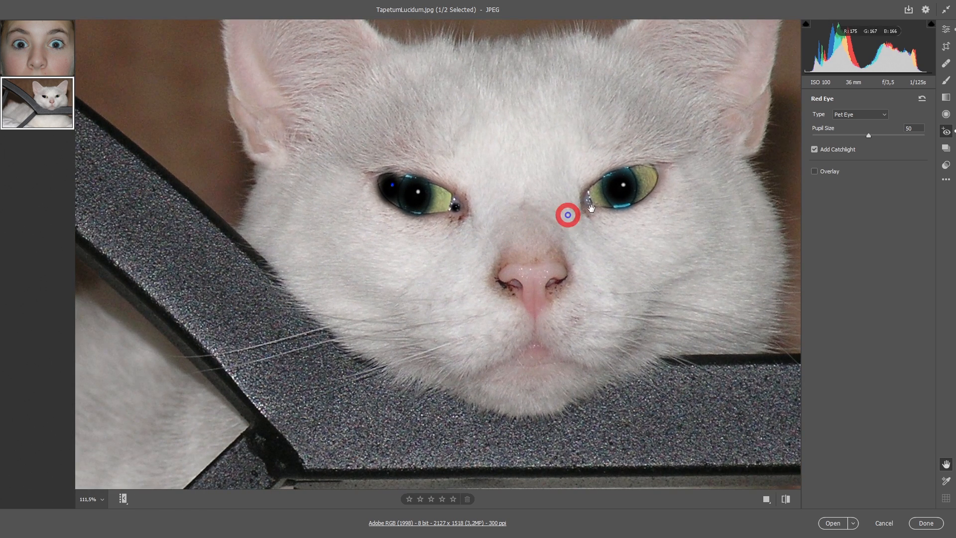
Reset all eye corrections on the cat photo and reapply Pet Eye around both eyes.
click(924, 101)
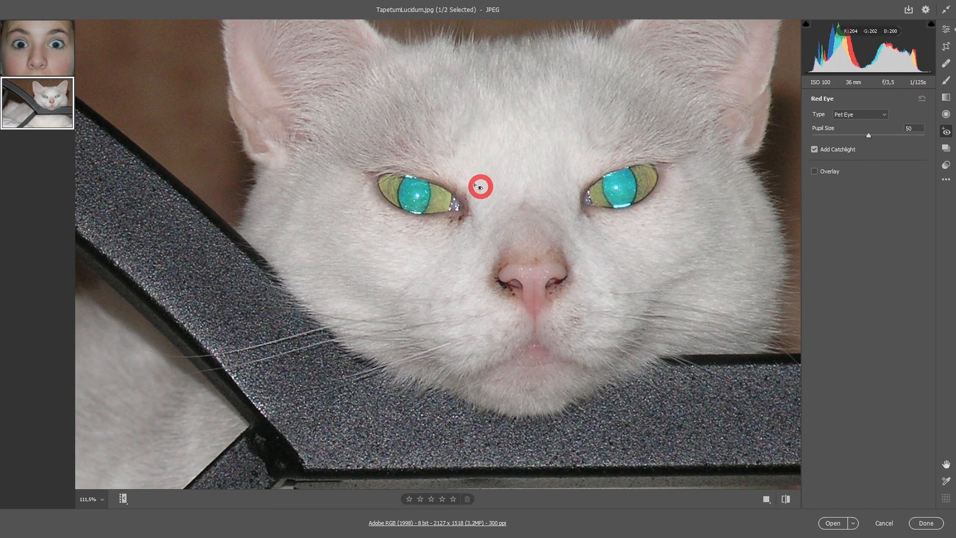
drag(361, 148, 473, 246)
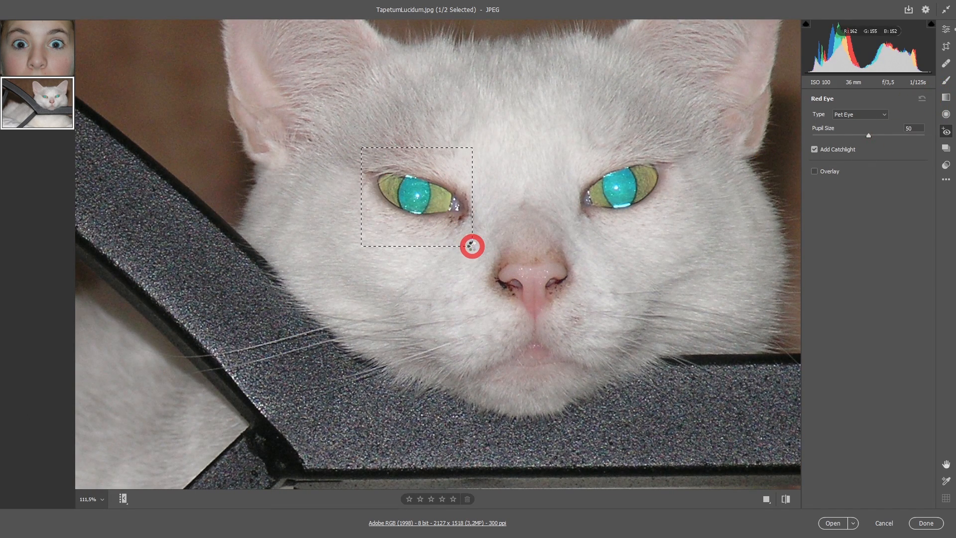
drag(622, 138, 673, 229)
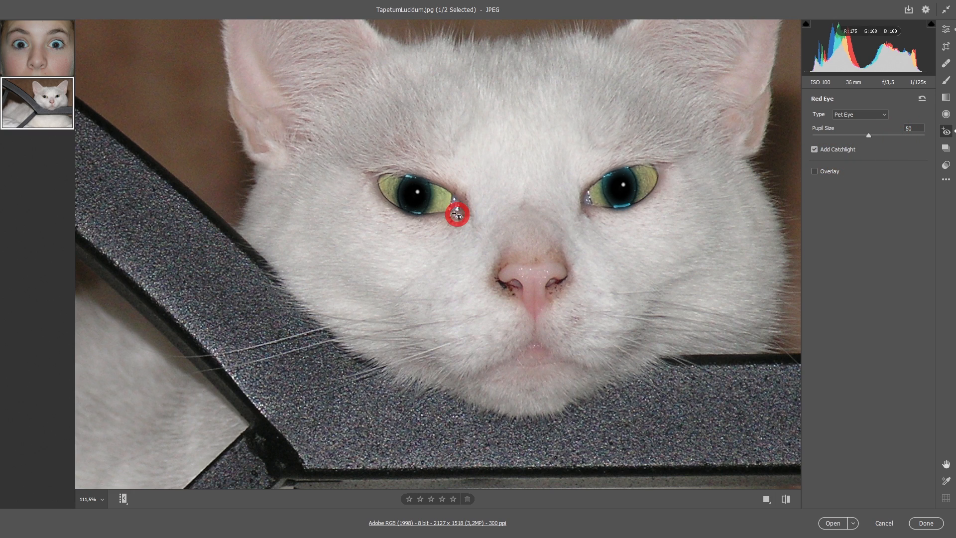
Show the overlay of the correction boxes on the cat's eyes.
click(815, 171)
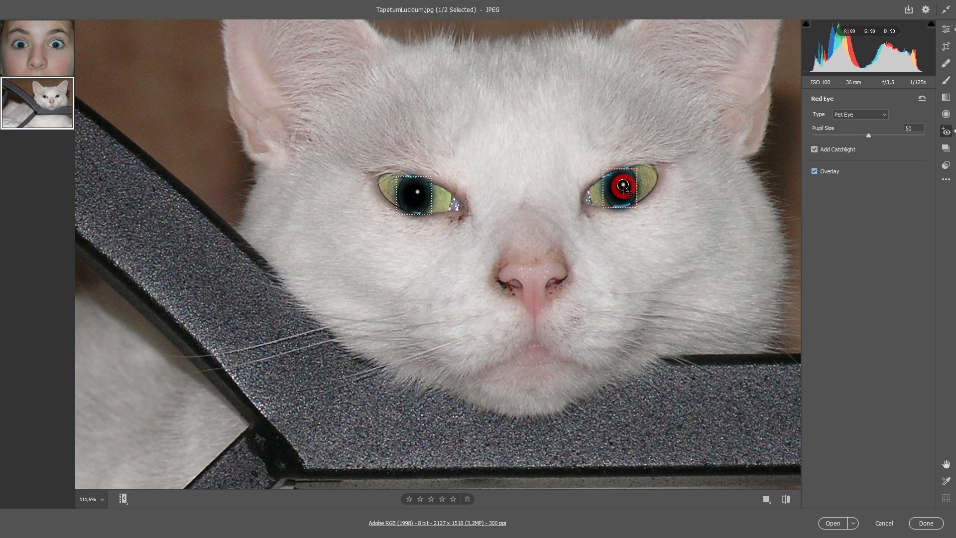
Move the catchlight slightly upward inside the cat's right-hand eye correction.
scroll(657, 235, up, 6)
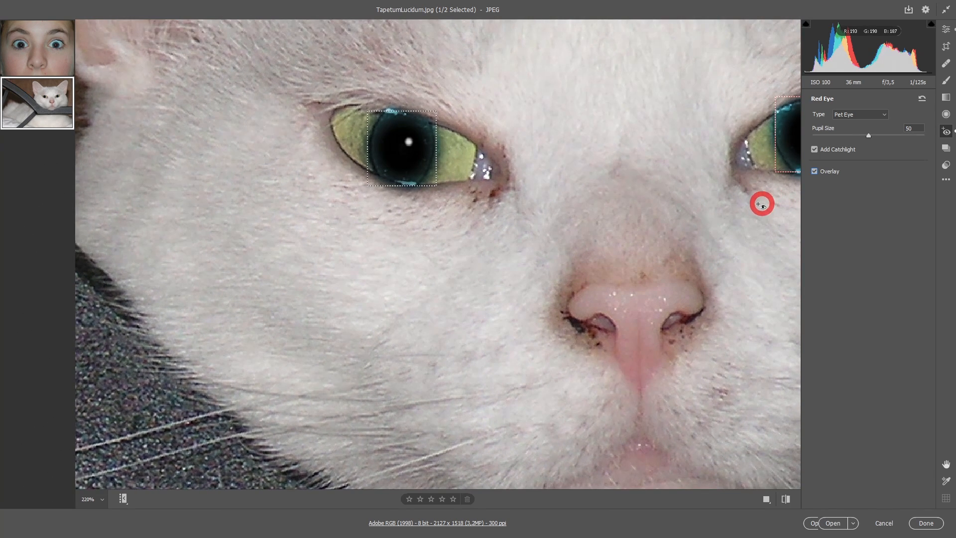
drag(758, 204, 523, 321)
scroll(675, 264, up, 3)
mouse_move(657, 264)
mouse_down()
mouse_move(637, 288)
mouse_move(659, 257)
mouse_up()
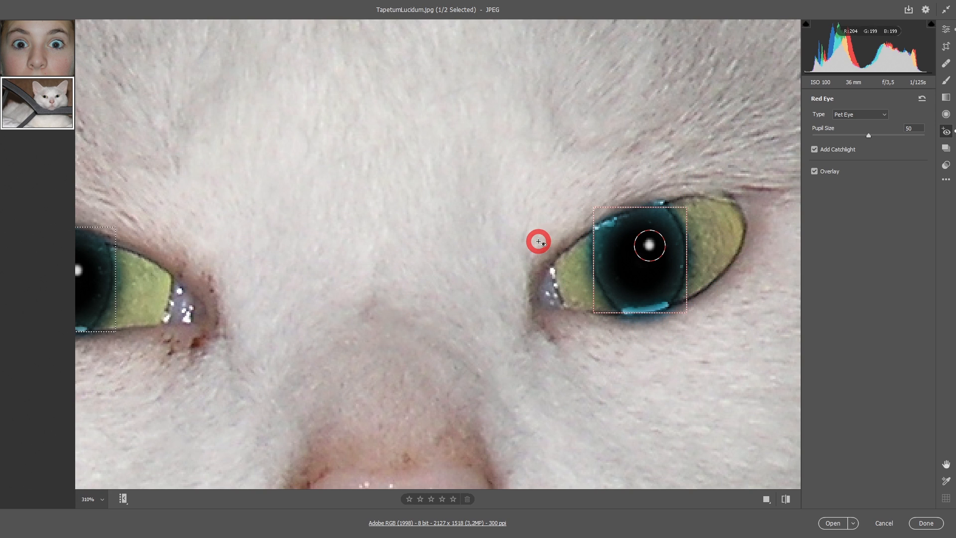
key(ctrl+0)
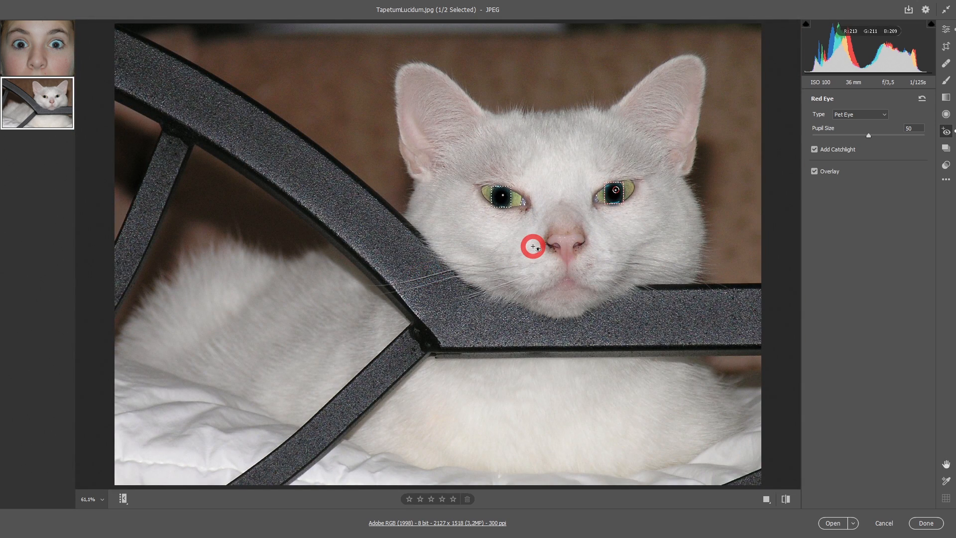
Remove the Pet Eye correction from the cat's right-hand eye.
scroll(604, 235, up, 3)
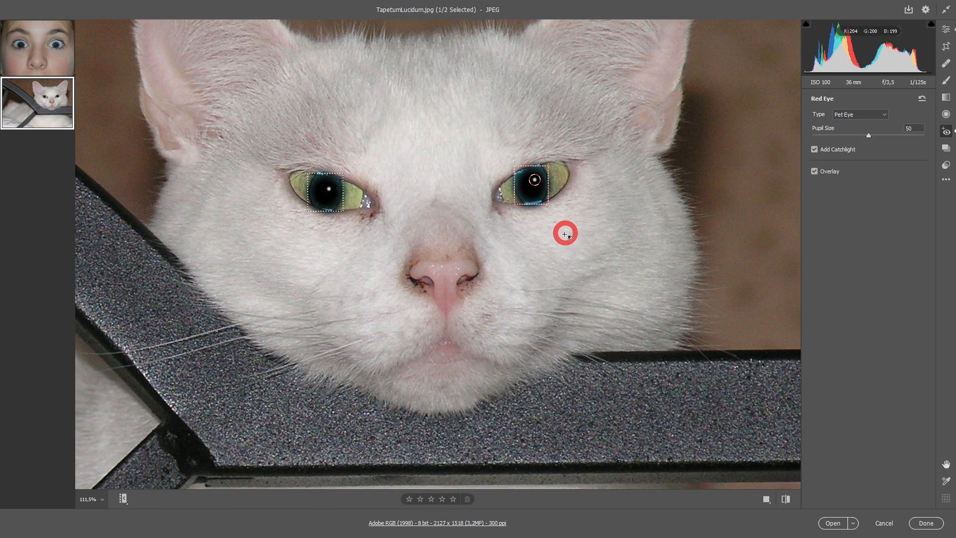
key(alt)
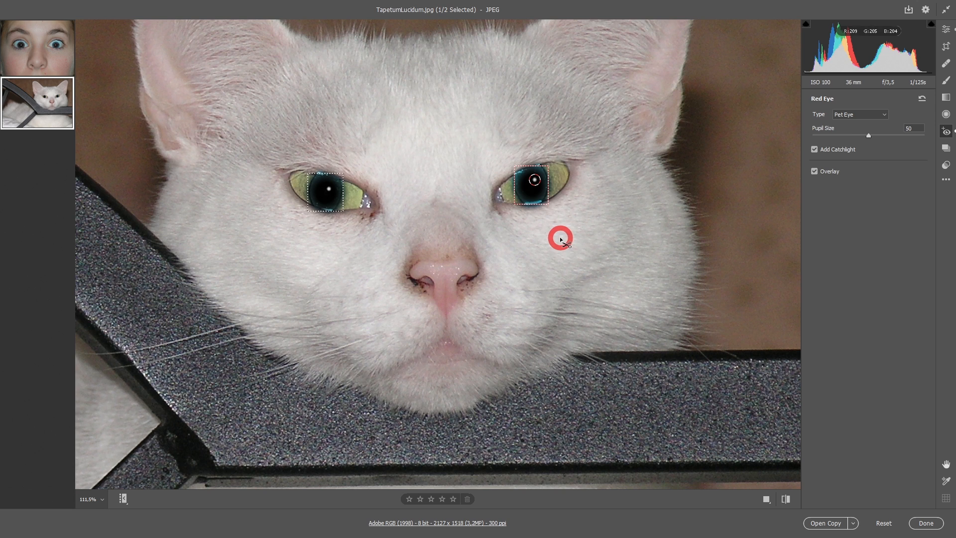
alt+click(543, 204)
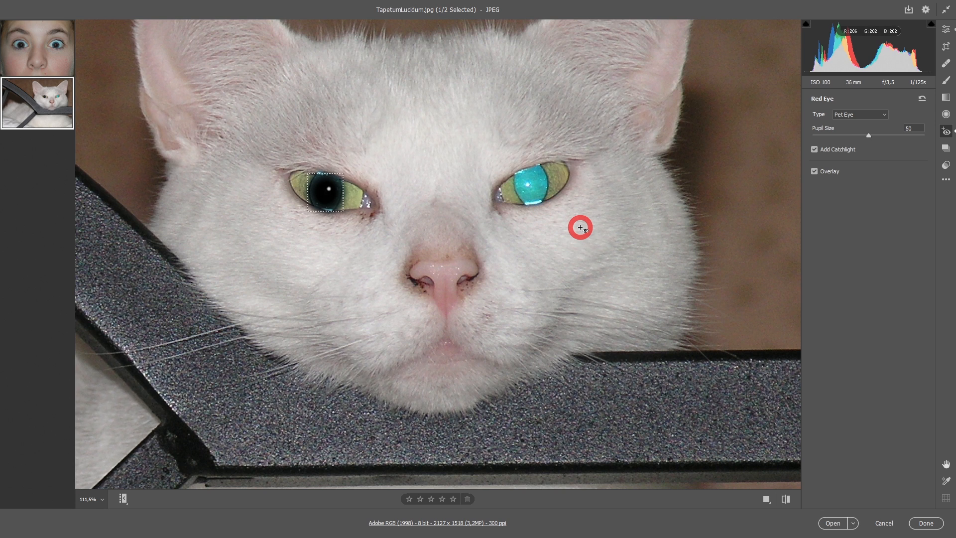
key(space)
drag(516, 208, 616, 284)
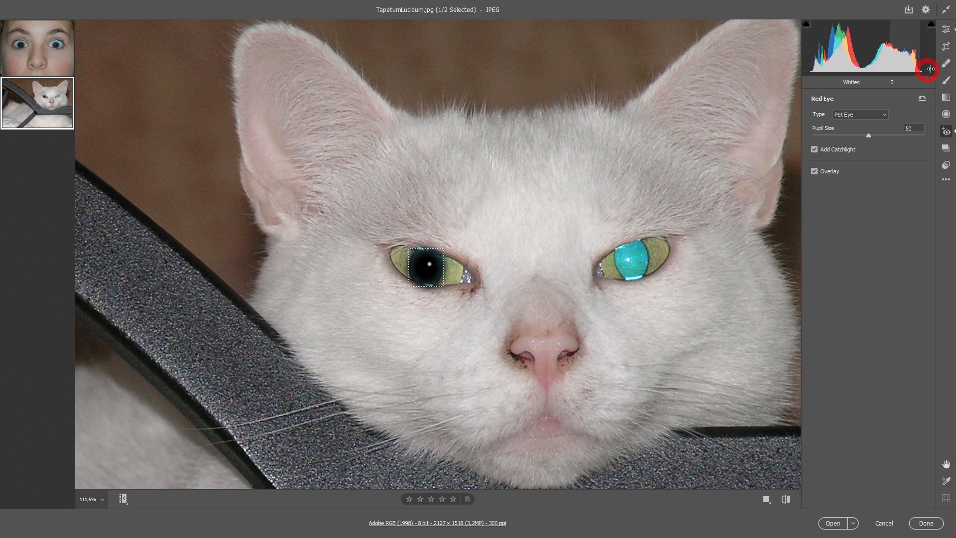
Open the Basic edit settings and adjust the cat photo's white balance temperature.
click(948, 31)
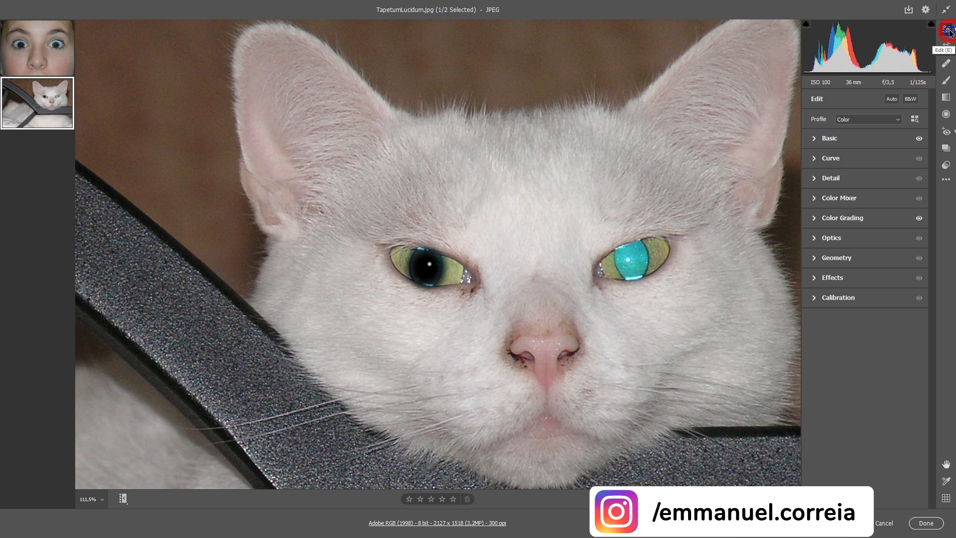
click(814, 139)
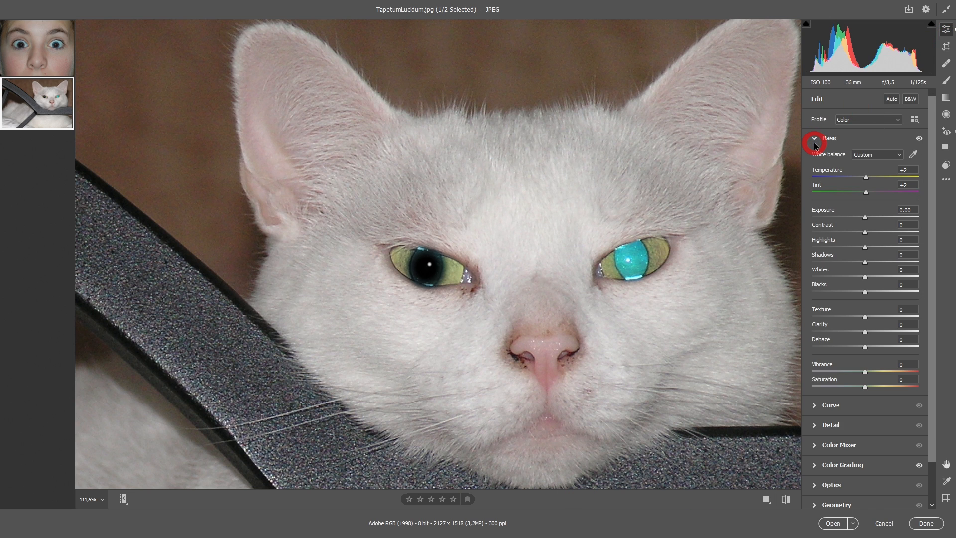
drag(866, 177, 905, 194)
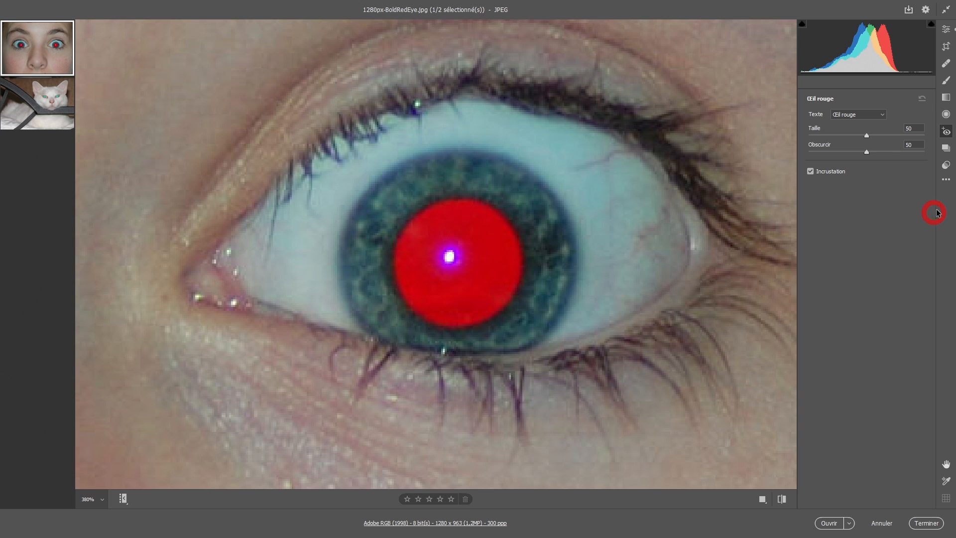
Draw a radial filter around the red pupil of the portrait's right-hand eye.
click(946, 114)
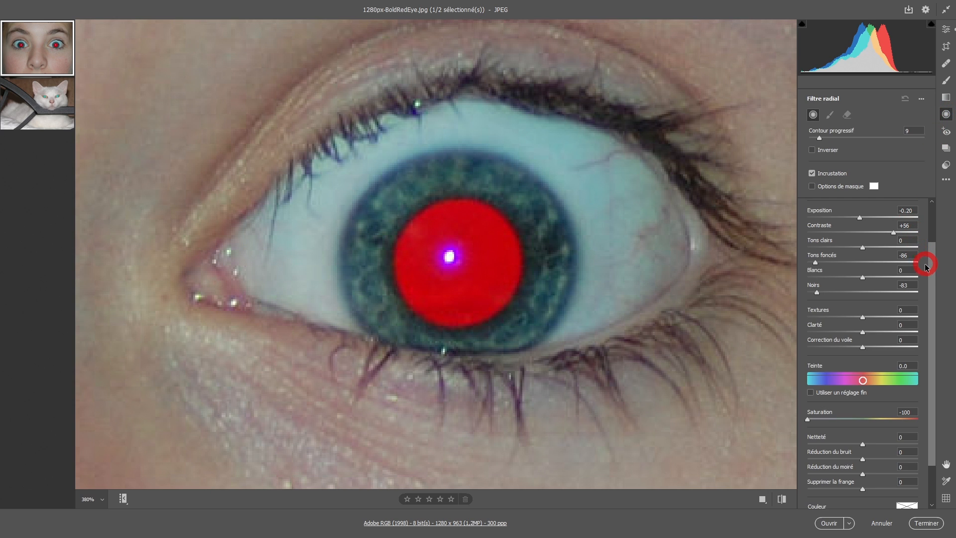
drag(931, 279, 933, 227)
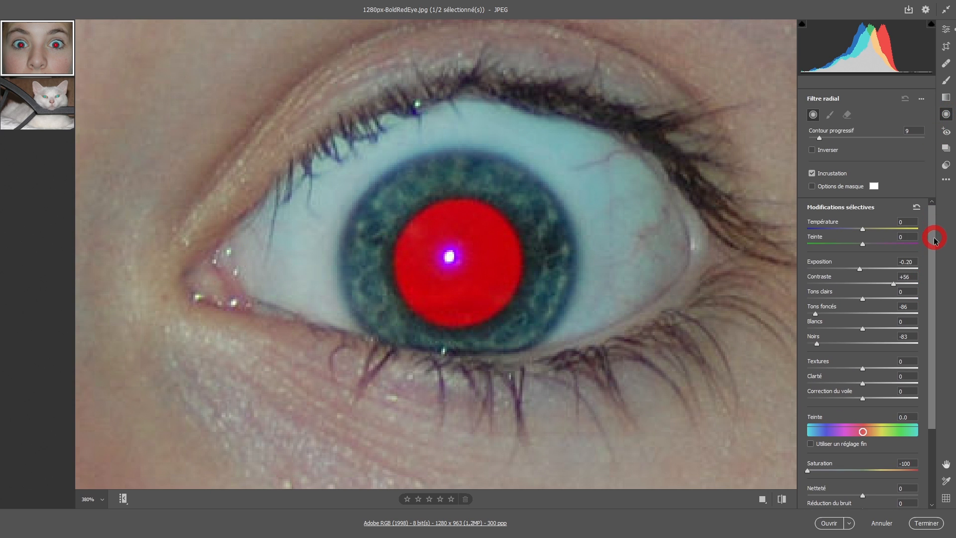
drag(394, 201, 507, 314)
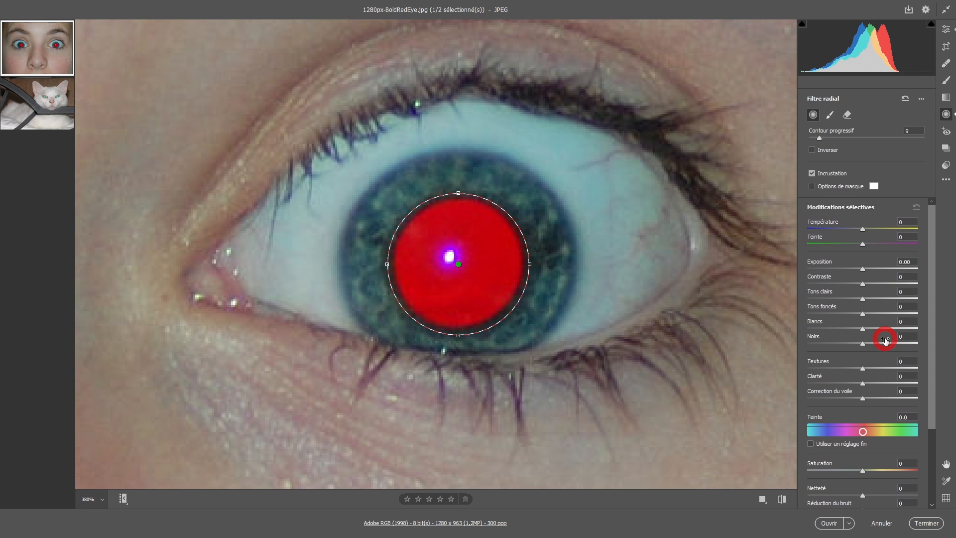
Set Noirs, Tons foncés and Saturation to -100 for the radial filter on the pupil.
drag(865, 344, 818, 346)
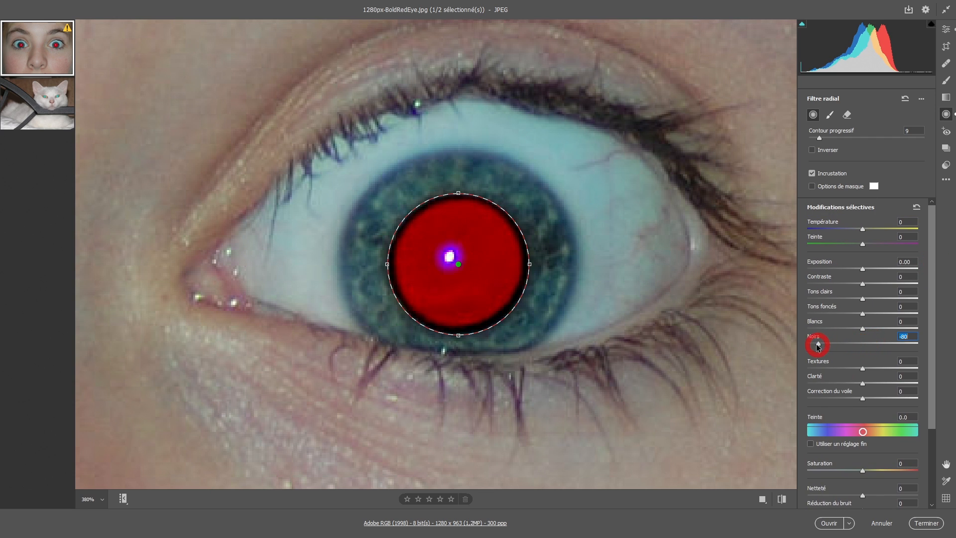
drag(863, 314, 812, 316)
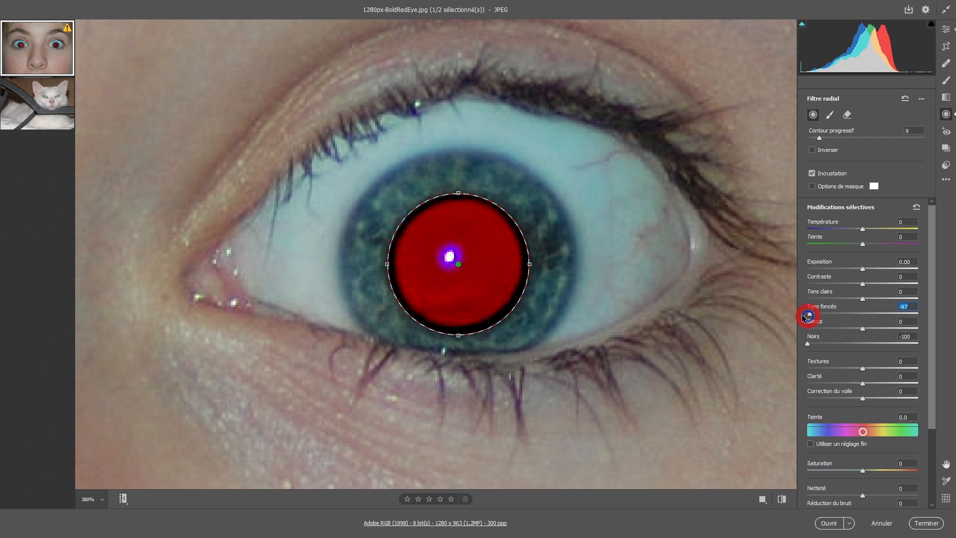
drag(928, 293, 929, 330)
drag(863, 423, 808, 420)
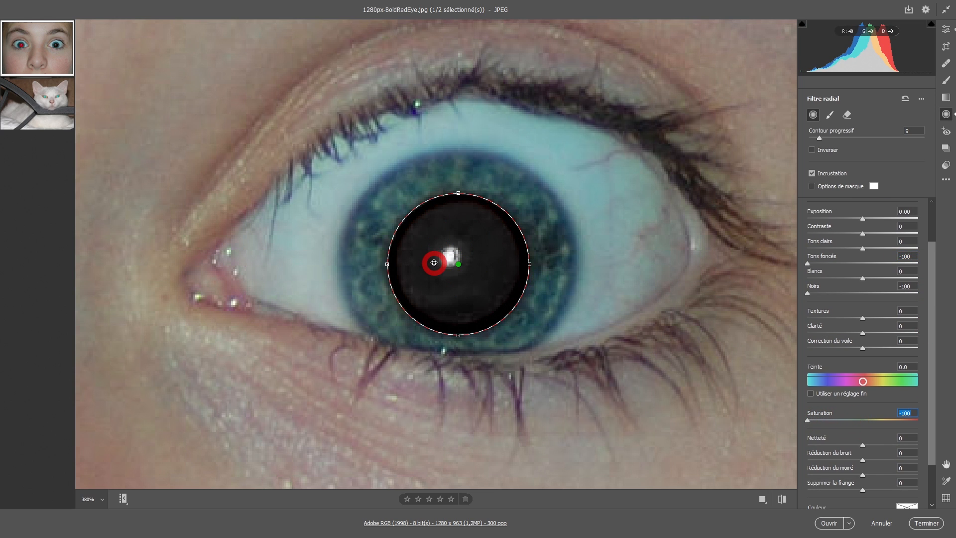
Experiment with the pupil filter's feather and exposure, settling on Contour progressif 13, Exposition 0.00 and Température +1 with the overlay hidden.
mouse_move(860, 218)
mouse_down()
mouse_move(817, 227)
mouse_move(862, 219)
mouse_up()
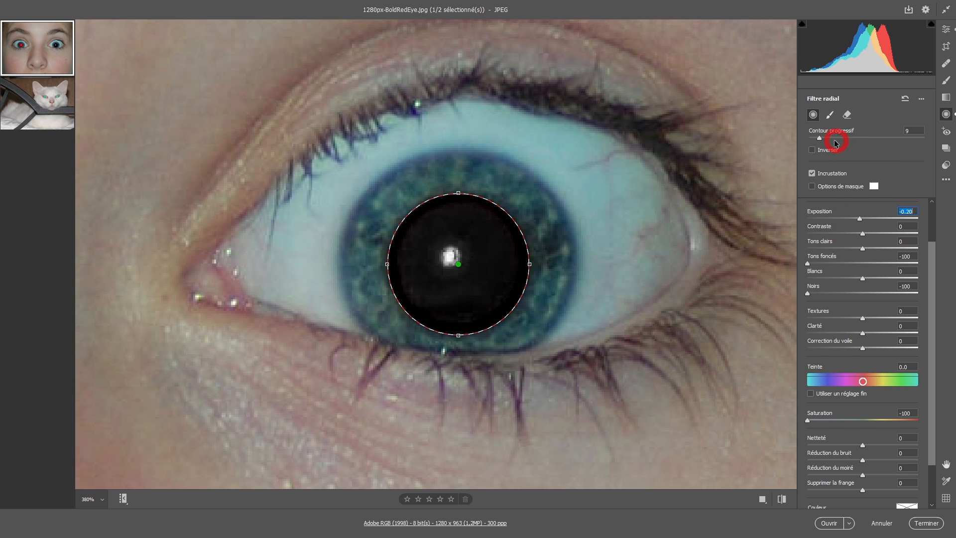
drag(932, 260, 932, 234)
drag(819, 139, 829, 139)
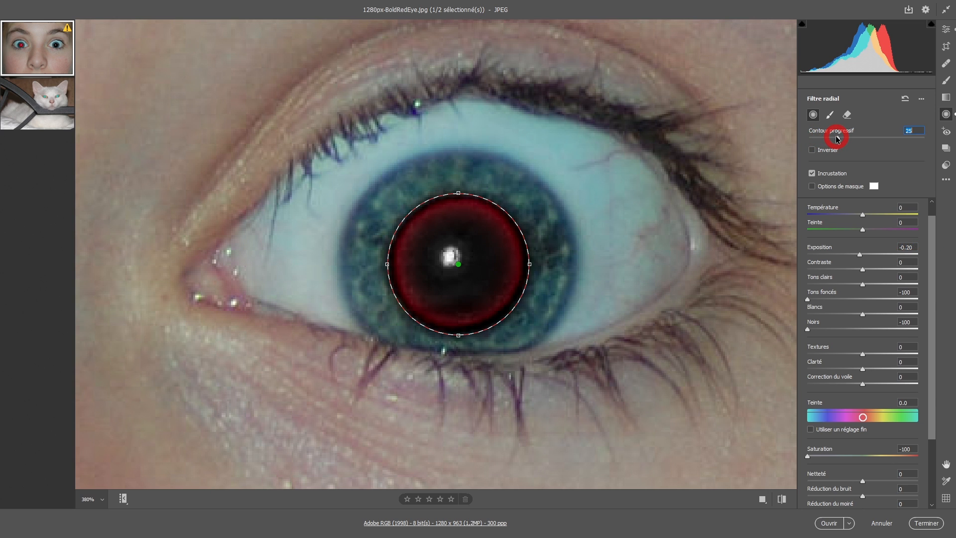
drag(849, 139, 789, 143)
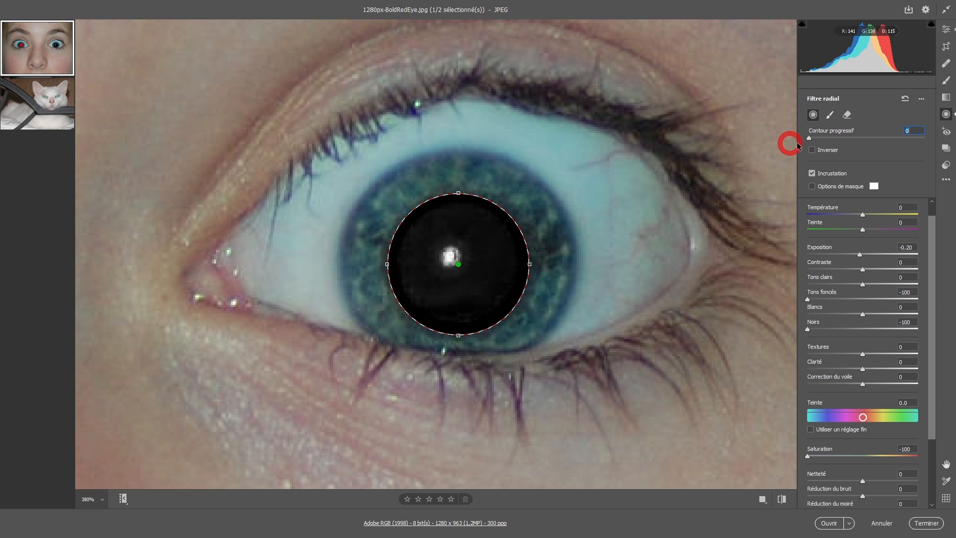
click(812, 174)
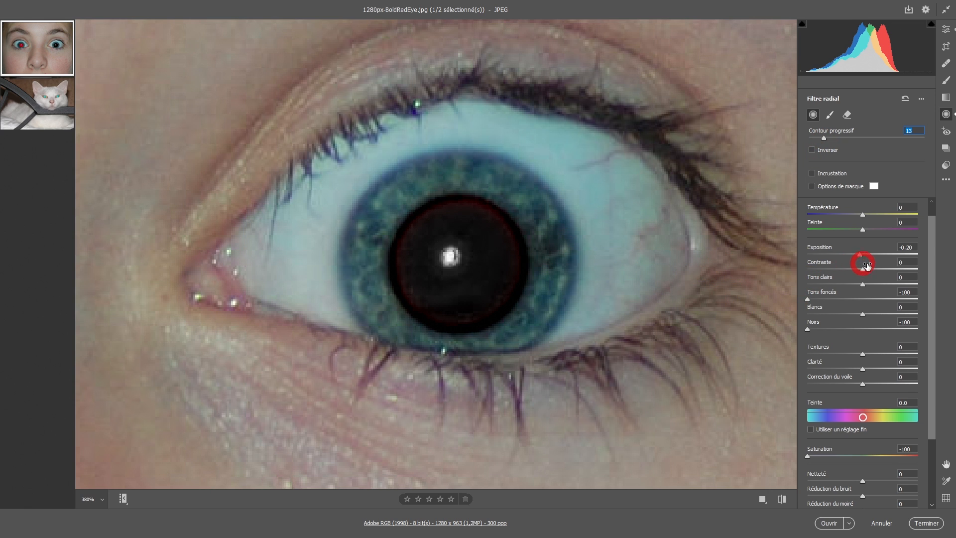
drag(860, 257, 864, 255)
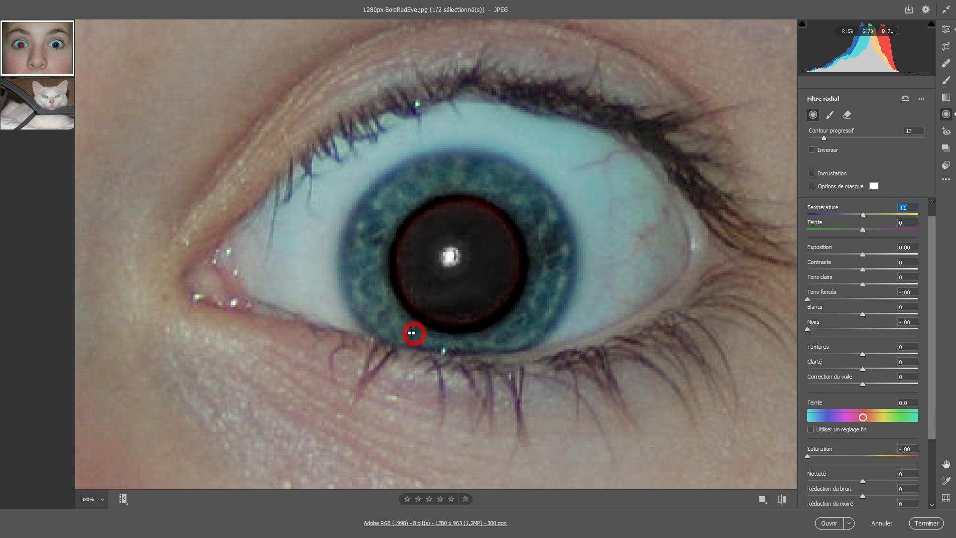
Draw another radial filter with the same settings around the red pupil of the portrait's left-hand eye.
drag(351, 322, 434, 328)
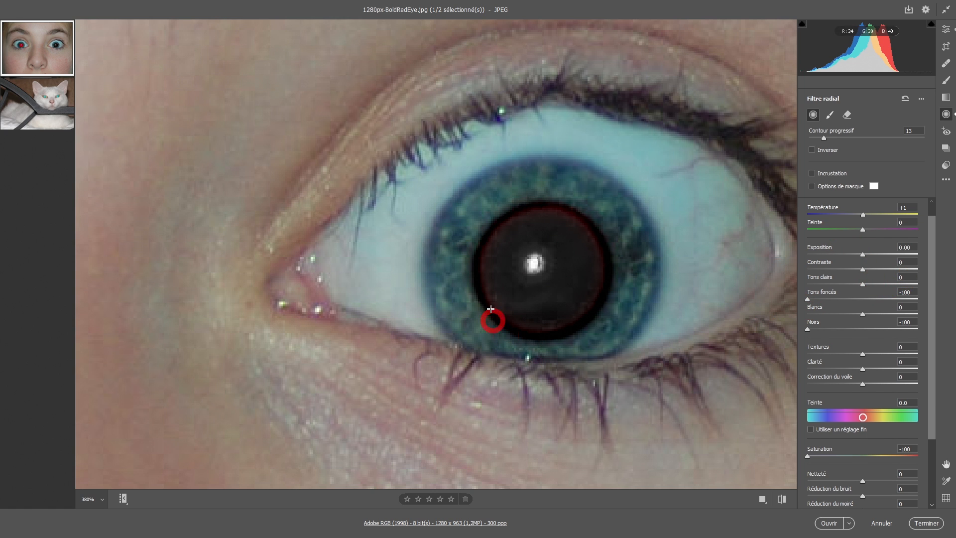
drag(291, 314, 690, 392)
drag(339, 299, 704, 338)
drag(355, 352, 664, 235)
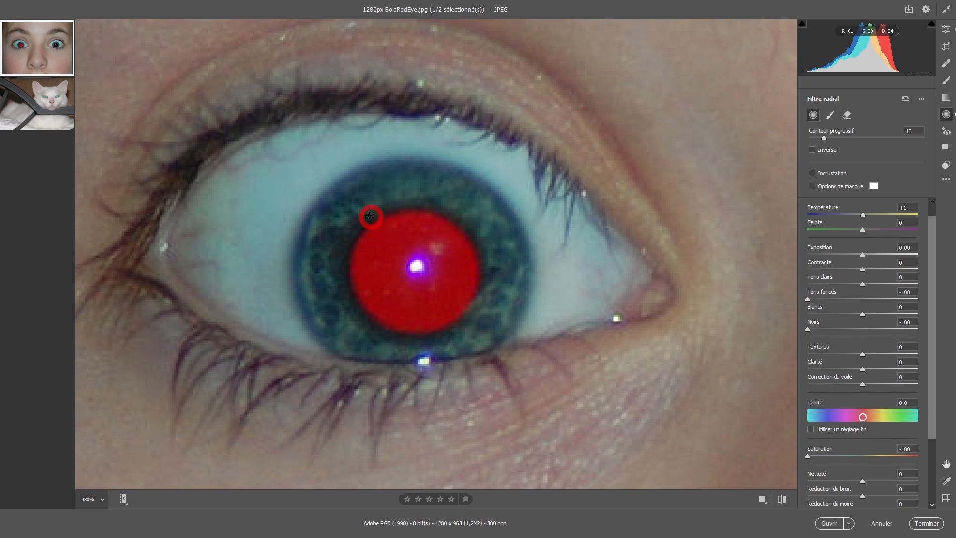
drag(351, 210, 462, 316)
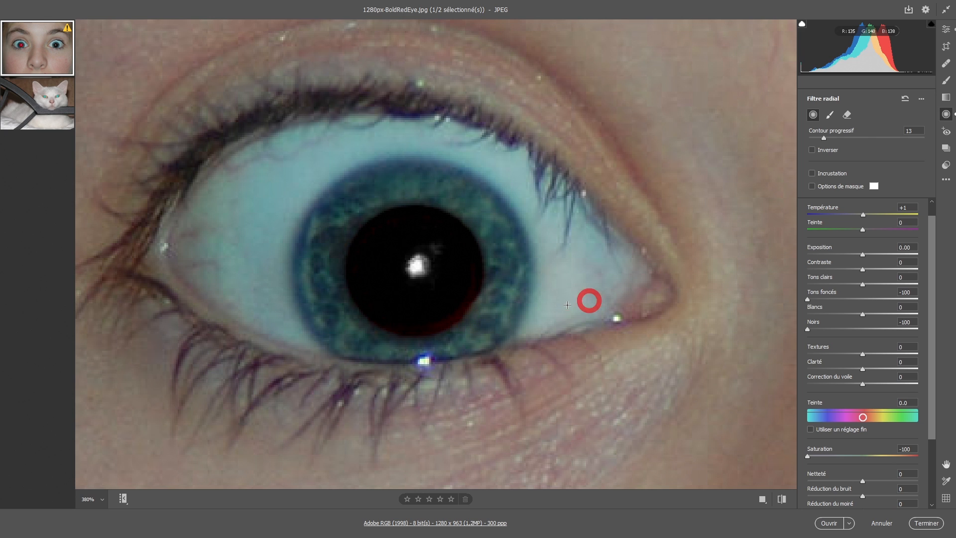
Set the portrait's basic adjustments to Température +18, Teinte -58 and Vibrance +40.
click(947, 30)
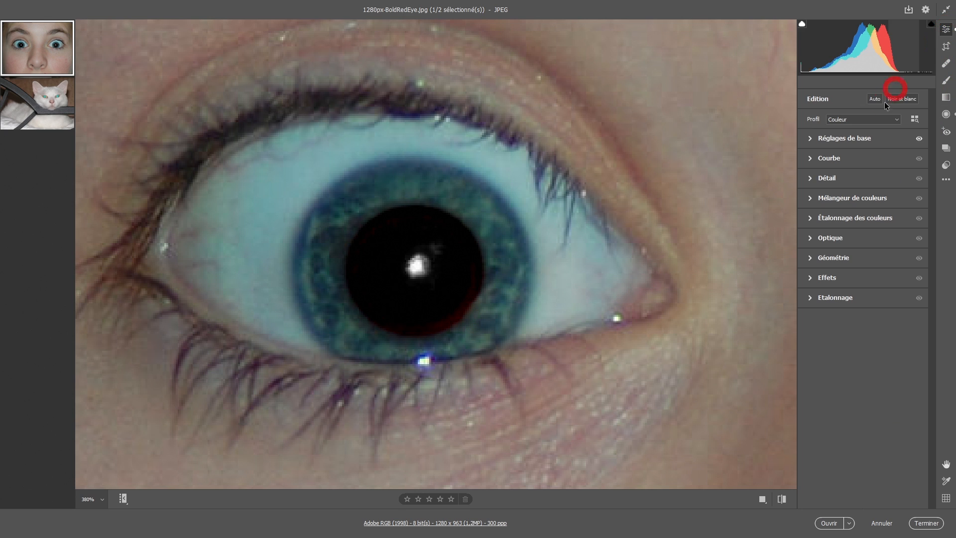
click(810, 140)
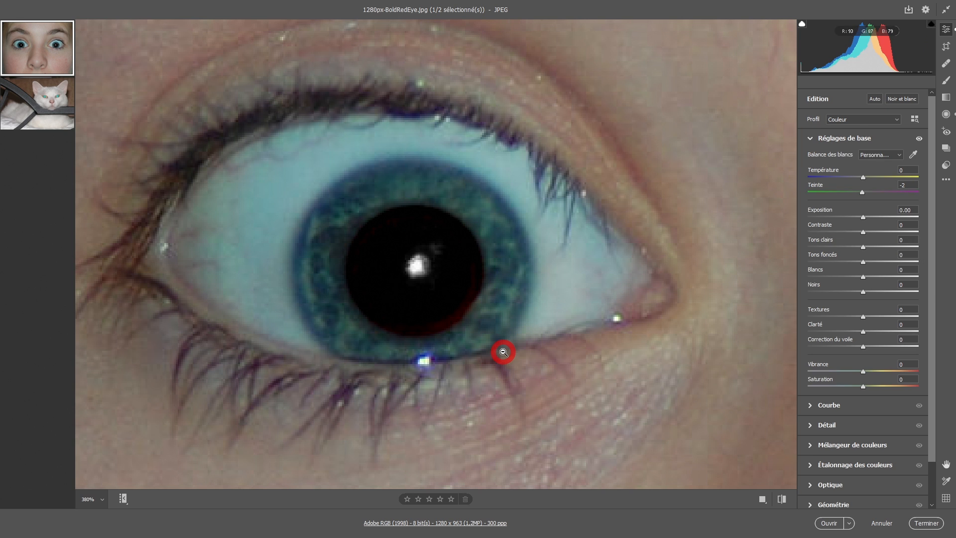
key(ctrl+0)
drag(864, 178, 832, 193)
click(866, 215)
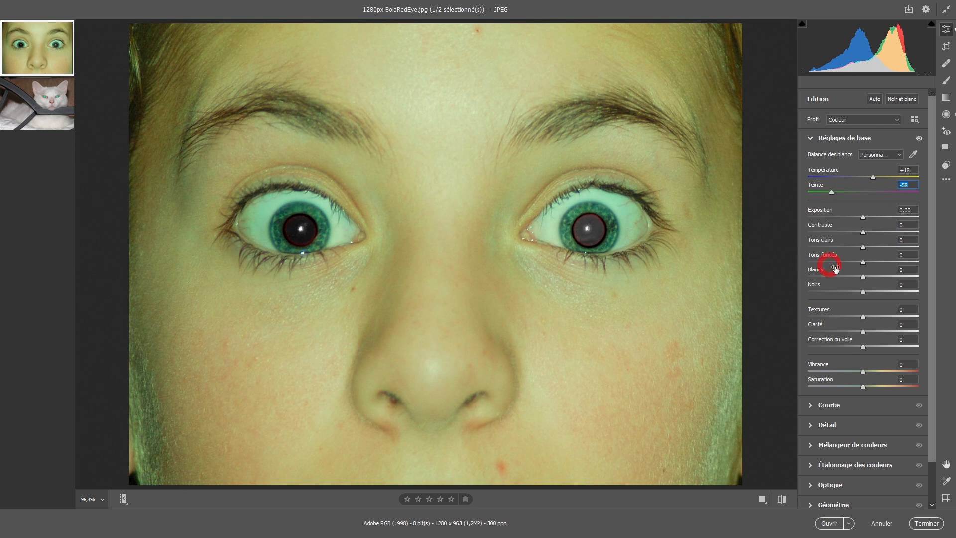
drag(863, 371, 885, 371)
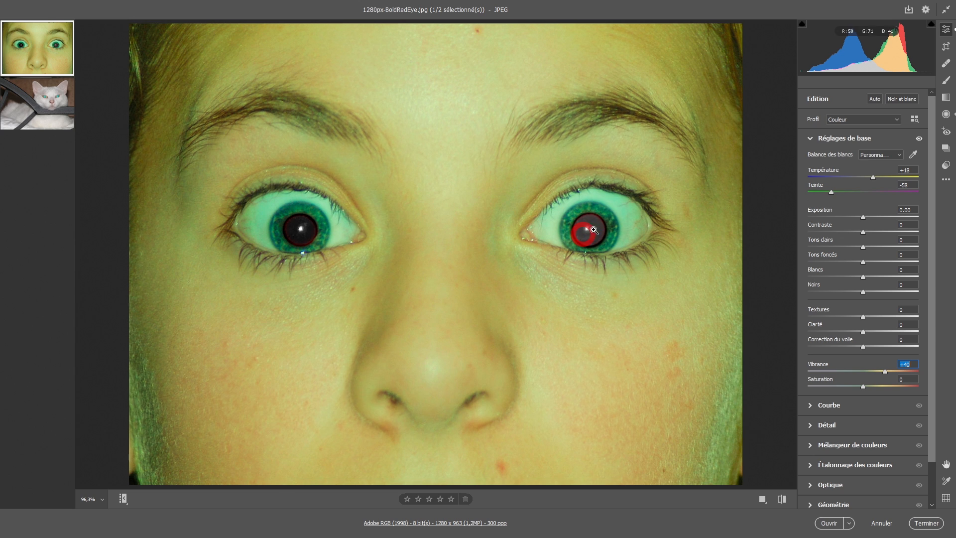
Lower the exposure of the right-hand pupil's radial filter to about -0.70.
click(946, 114)
drag(860, 271, 854, 271)
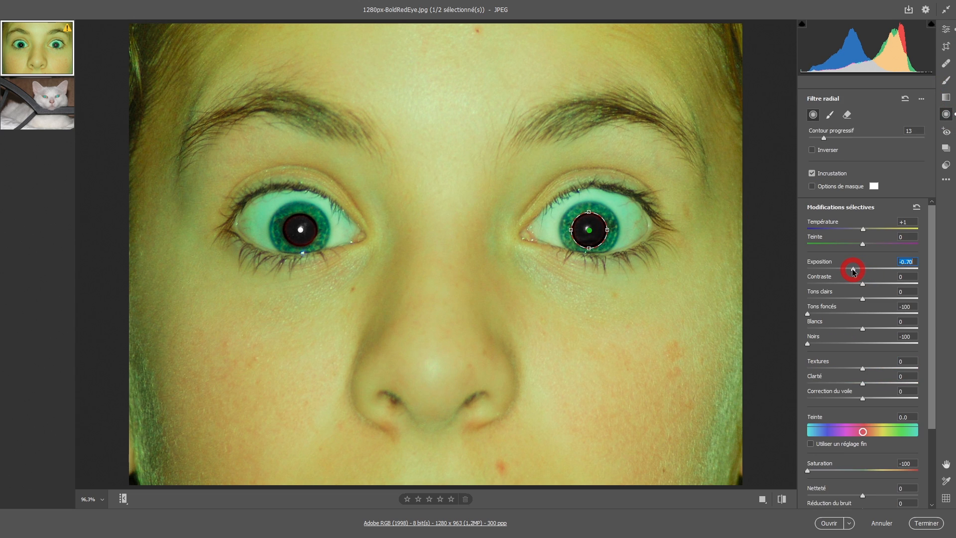
click(945, 113)
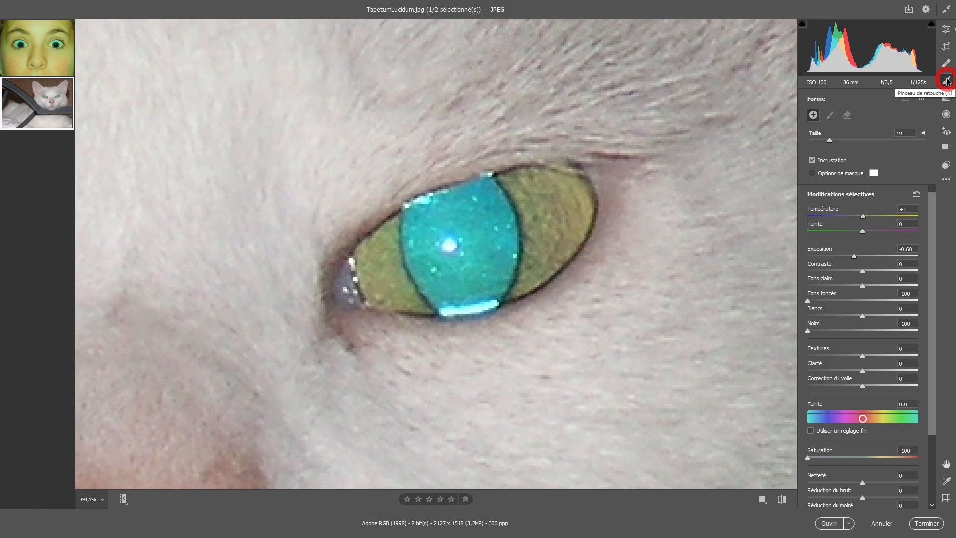
Paint the cat's right-hand pupil with the auto-masked adjustment brush, size 10, feather 100, flow 50, density 100, and set its exposure to -1.15.
click(924, 135)
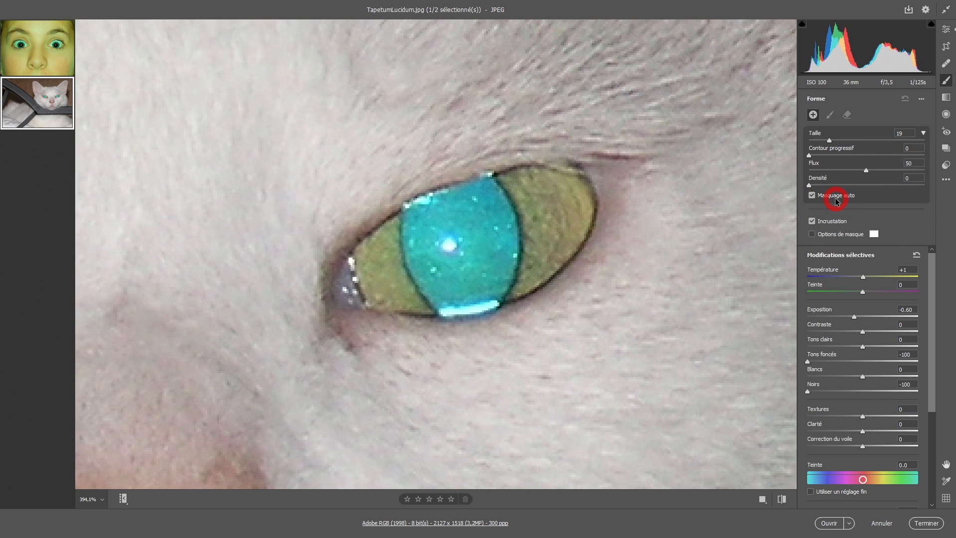
mouse_move(455, 246)
mouse_down()
mouse_move(474, 220)
mouse_move(480, 252)
mouse_move(491, 239)
mouse_move(465, 282)
mouse_move(474, 277)
mouse_move(449, 273)
mouse_move(446, 216)
mouse_move(474, 196)
mouse_move(403, 212)
mouse_move(414, 250)
mouse_move(450, 293)
mouse_move(478, 301)
mouse_move(508, 250)
mouse_move(504, 203)
mouse_move(500, 289)
mouse_move(440, 282)
mouse_move(418, 222)
mouse_move(440, 205)
mouse_move(412, 255)
mouse_move(418, 271)
mouse_move(427, 277)
mouse_move(488, 259)
mouse_move(435, 231)
mouse_move(444, 266)
mouse_up()
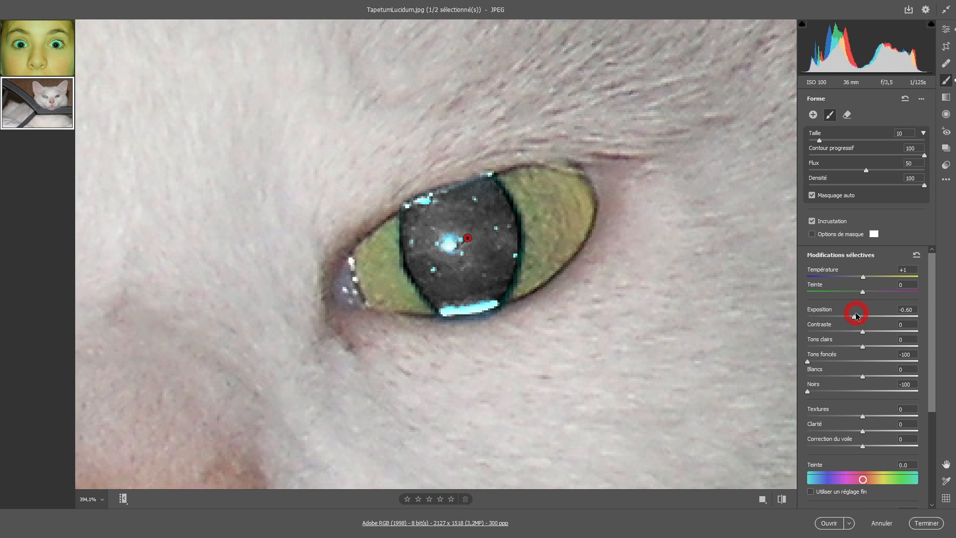
drag(858, 317, 848, 321)
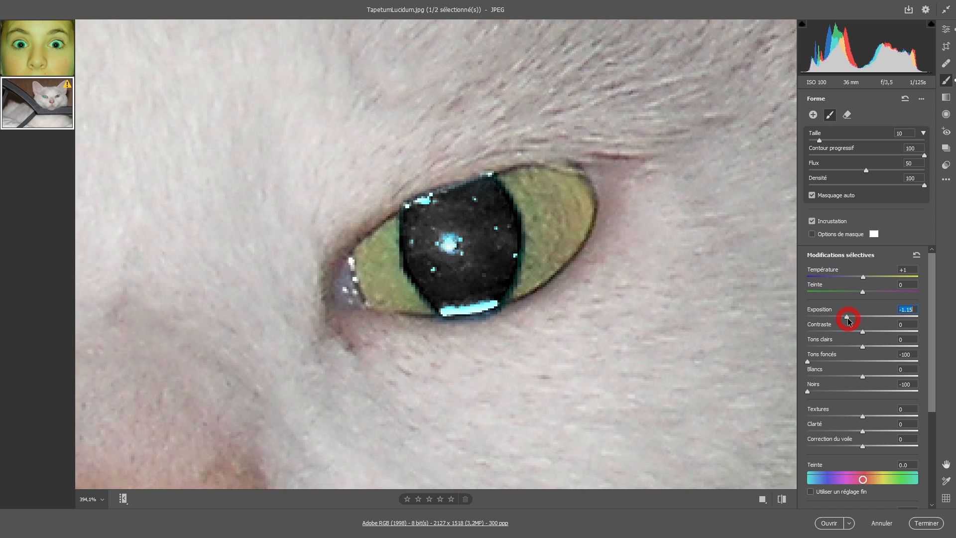